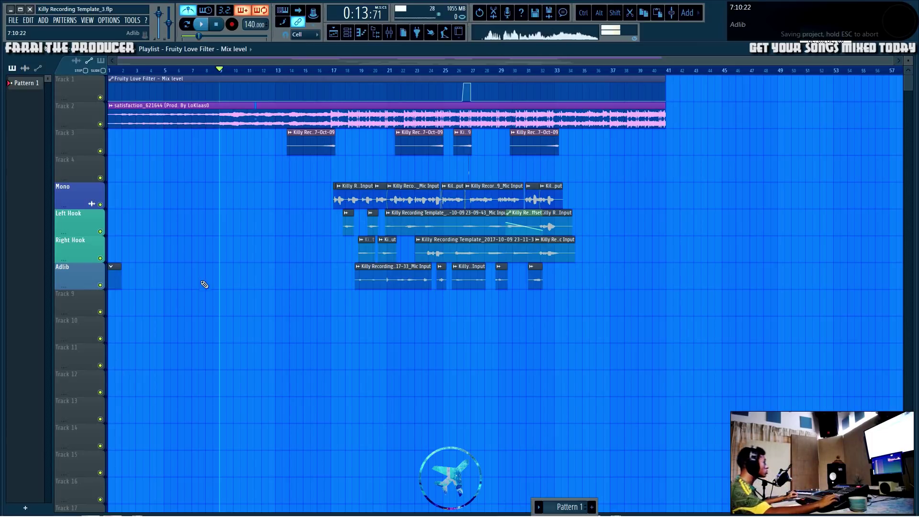
Inspect the Mic Input mixer track's effects and routing, and return to the playlist
{"action": "left_click", "coordinate": [389, 33]}
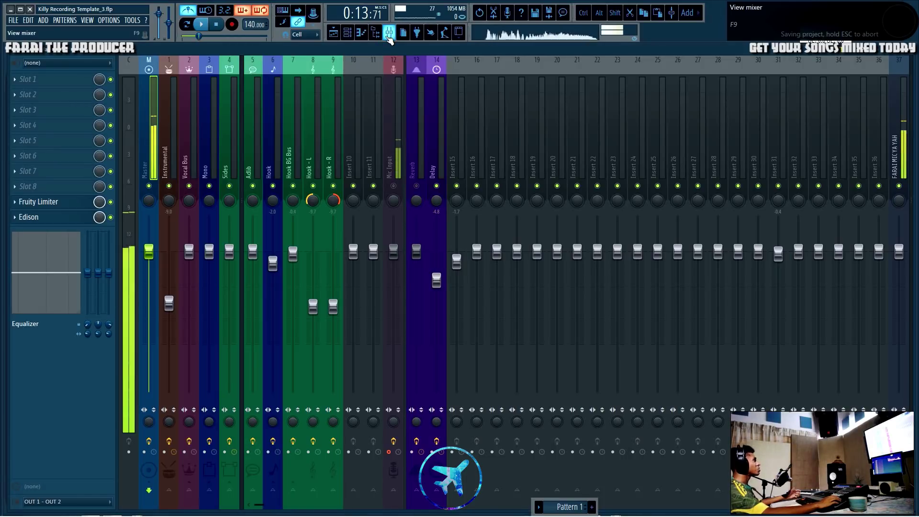
{"action": "left_click", "coordinate": [337, 33]}
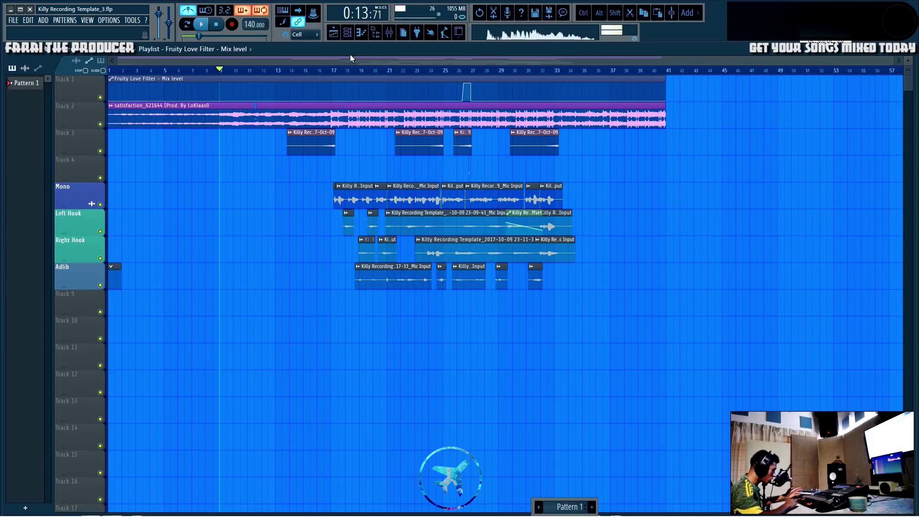
{"action": "left_click", "coordinate": [389, 32]}
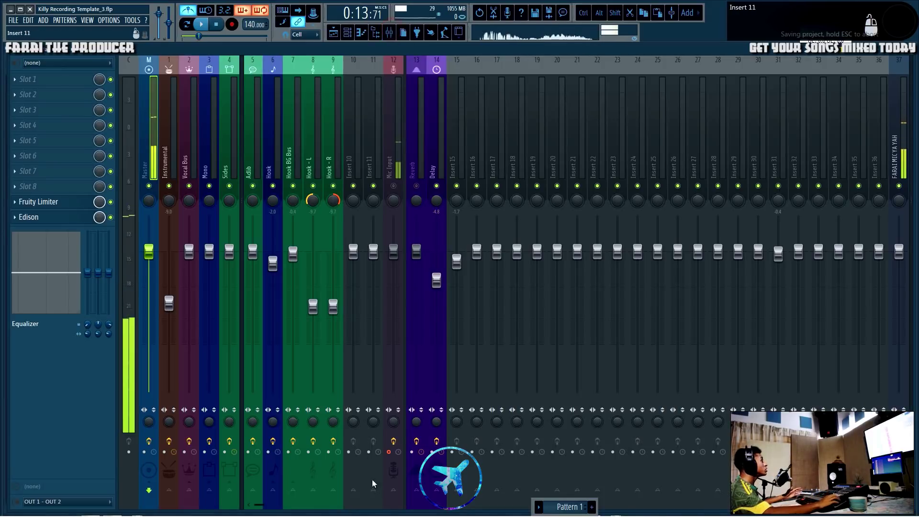
{"action": "left_click", "coordinate": [392, 459]}
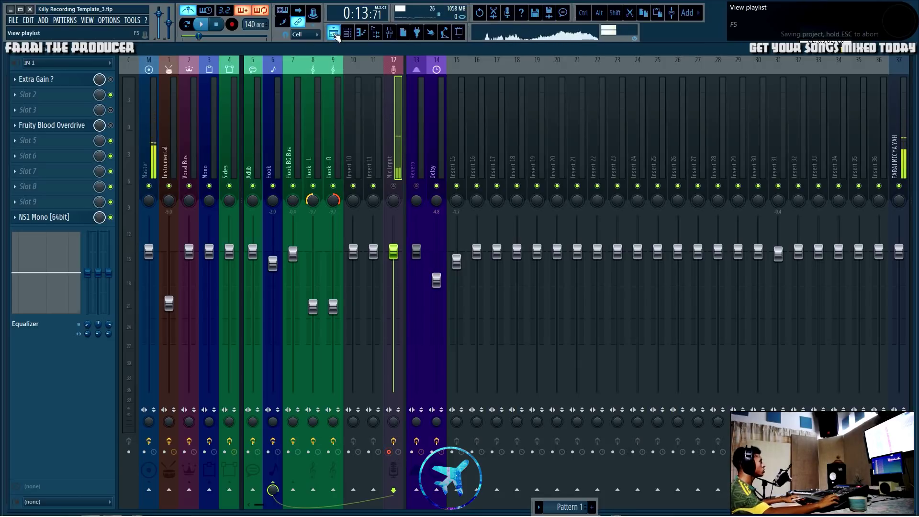
{"action": "left_click", "coordinate": [335, 34]}
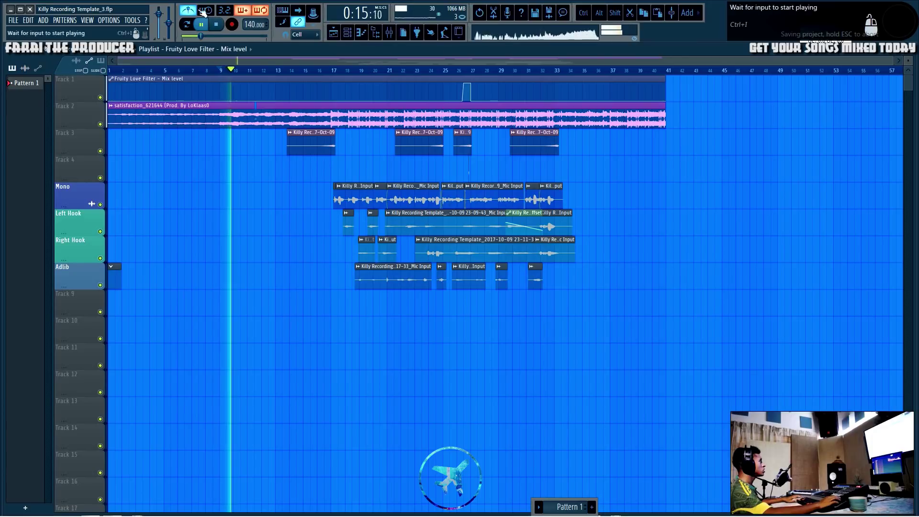
Arm recording and try out a brief microphone take from bar 9, undoing the take along with its audio file
{"action": "key", "text": "space"}
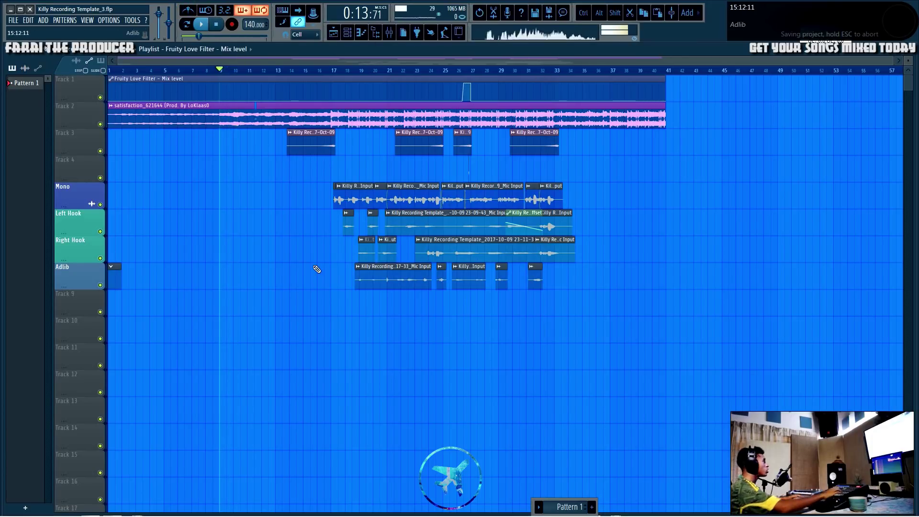
{"action": "left_click", "coordinate": [232, 25]}
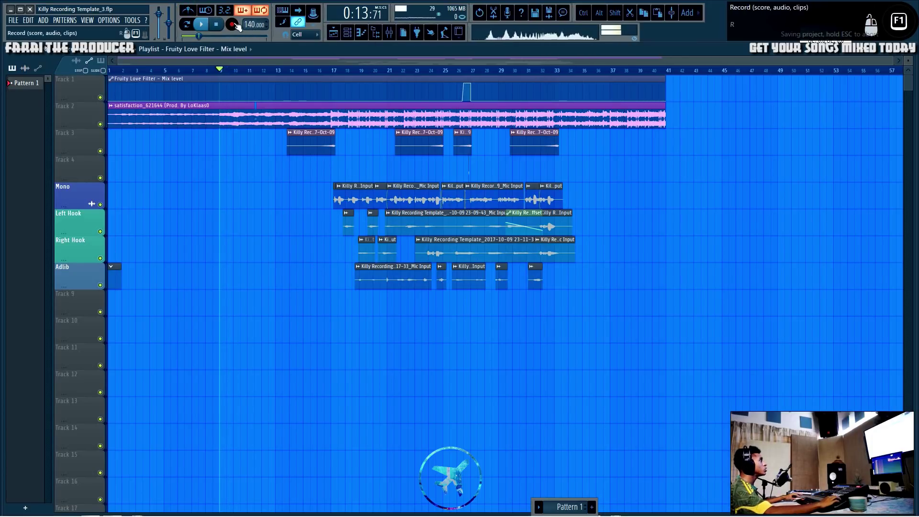
{"action": "key", "text": "space"}
{"action": "key", "text": "space"}
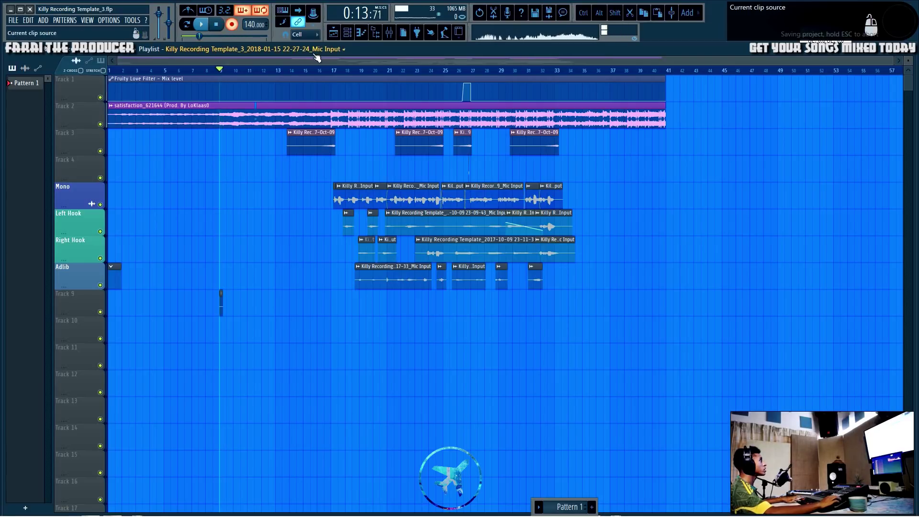
{"action": "key", "text": "ctrl+z"}
{"action": "key", "text": "Return"}
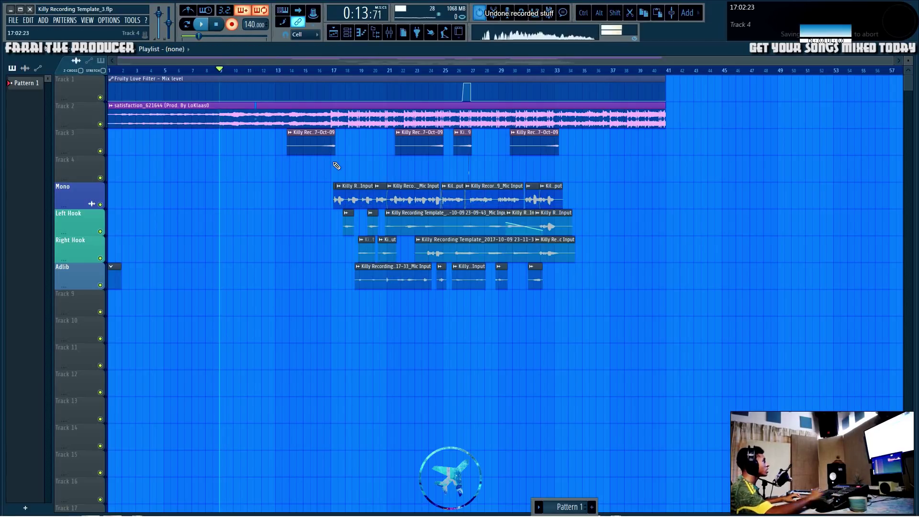
Check the recording filter and quantize options, and toggle record arming off and back on
{"action": "right_click", "coordinate": [232, 24]}
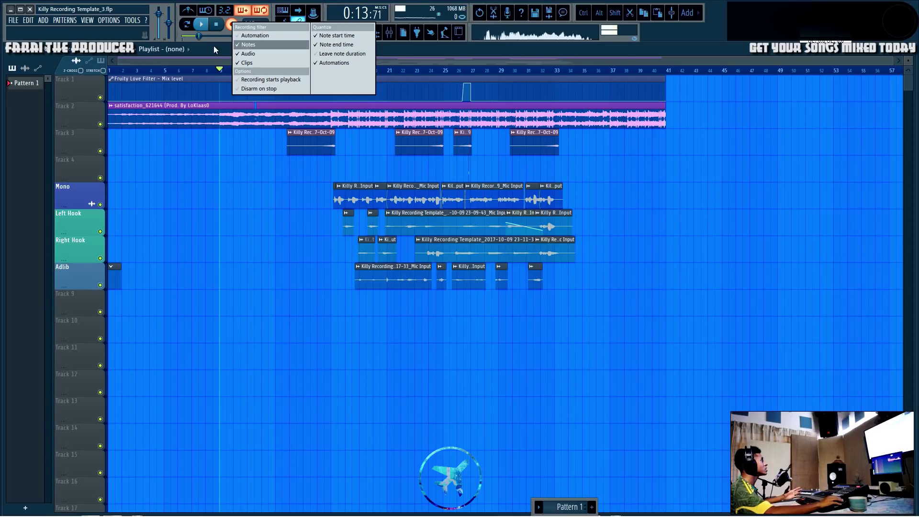
{"action": "left_click", "coordinate": [173, 59]}
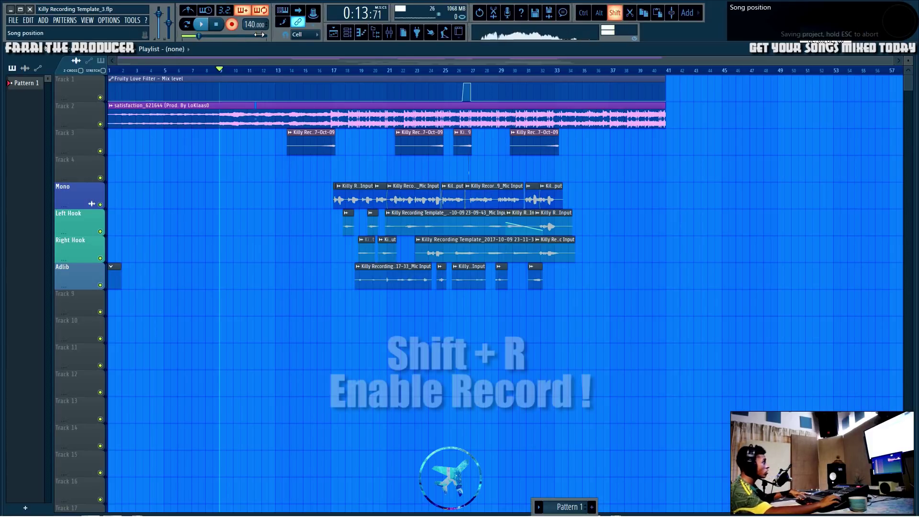
{"action": "key", "text": "shift+r"}
{"action": "key", "text": "shift+r"}
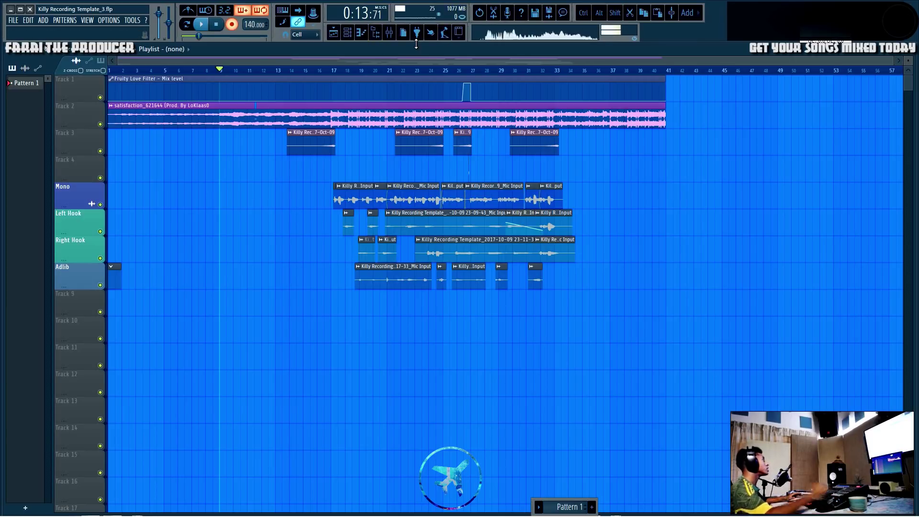
Record a microphone take of about two bars from bar 9, and undo until the take is deleted
{"action": "key", "text": "space"}
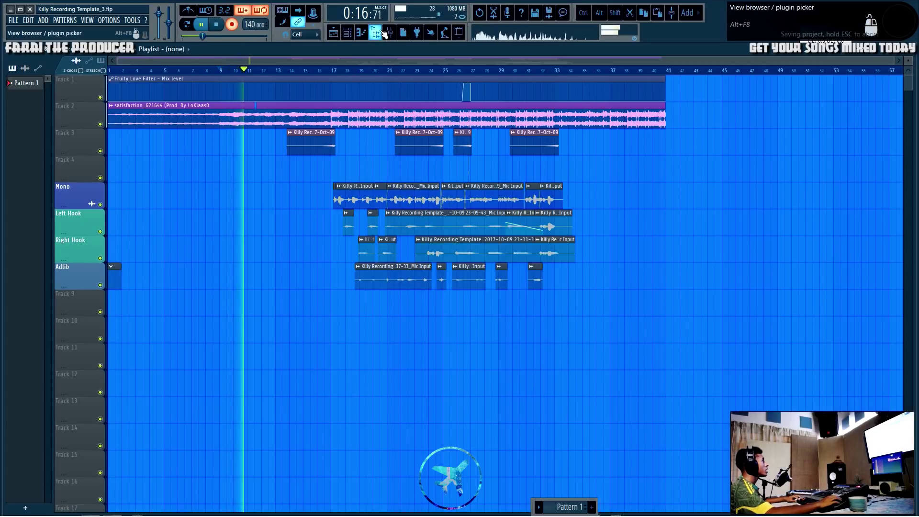
{"action": "key", "text": "space"}
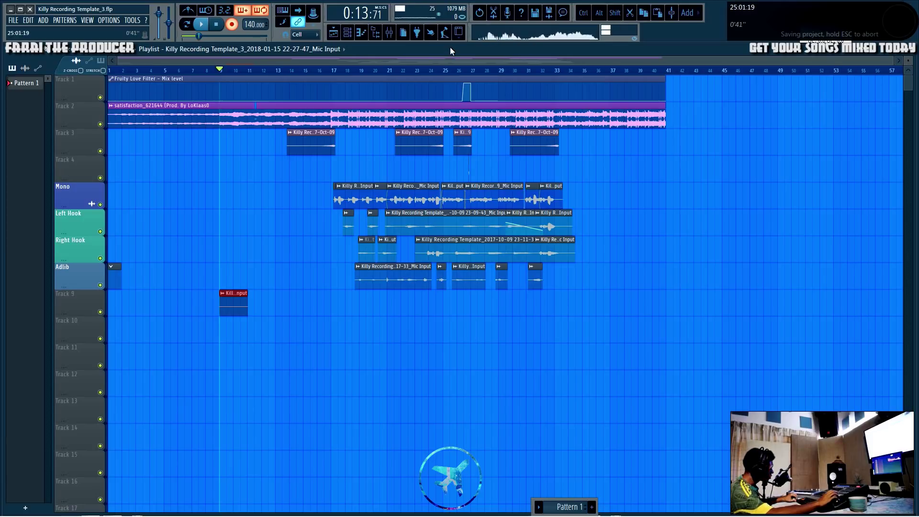
{"action": "key", "text": "ctrl+z"}
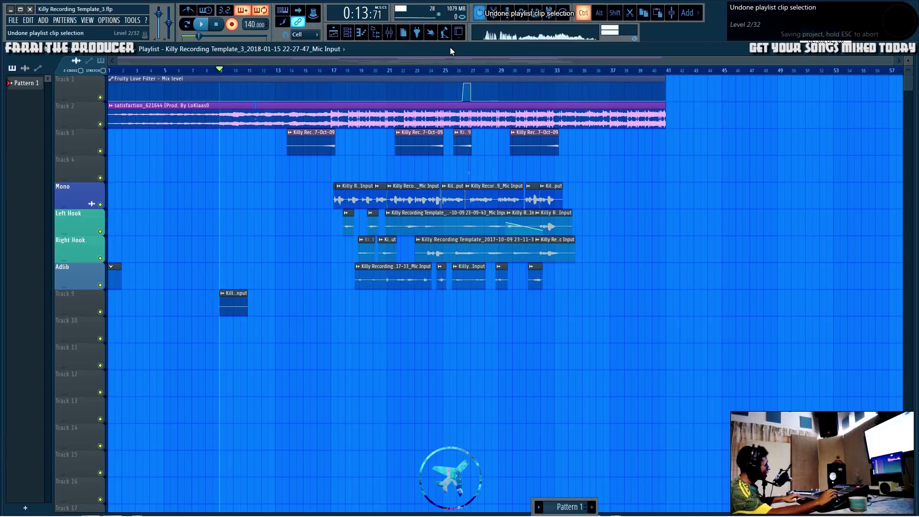
{"action": "key", "text": "ctrl+z"}
{"action": "key", "text": "ctrl+z"}
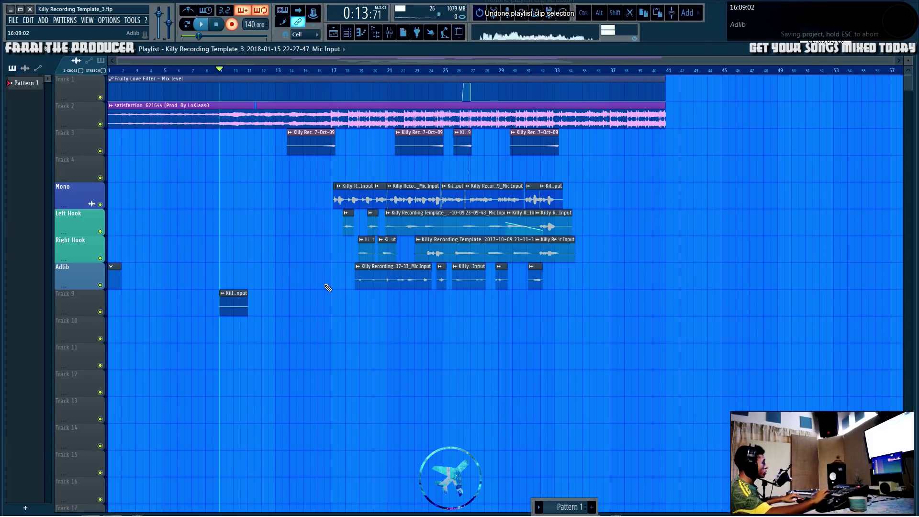
{"action": "key", "text": "ctrl+z"}
{"action": "key", "text": "Return"}
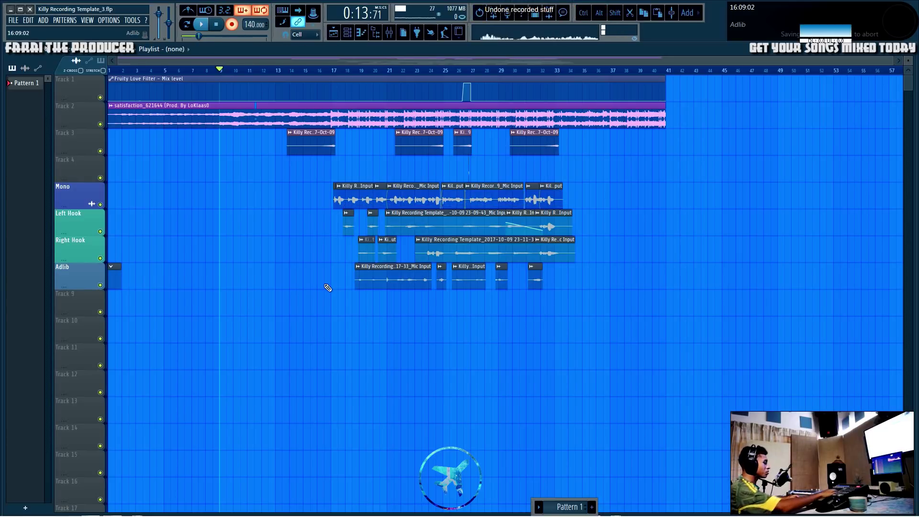
Record a very short microphone take from bar 9 and undo it, deleting its audio file
{"action": "key", "text": "space"}
{"action": "key", "text": "space"}
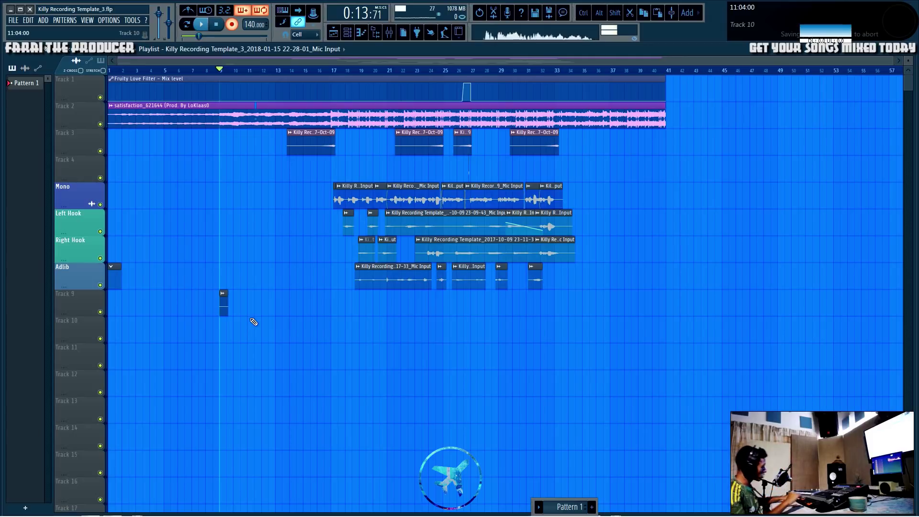
{"action": "key", "text": "ctrl+z"}
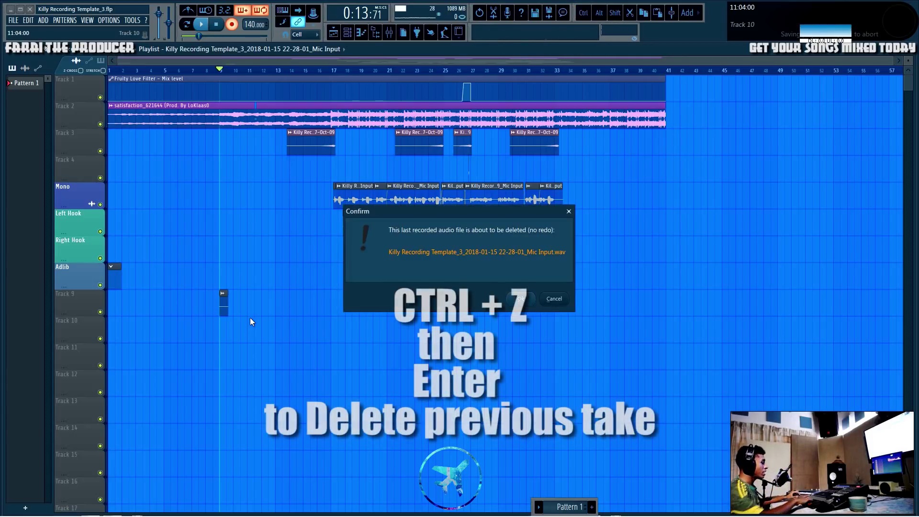
{"action": "key", "text": "Return"}
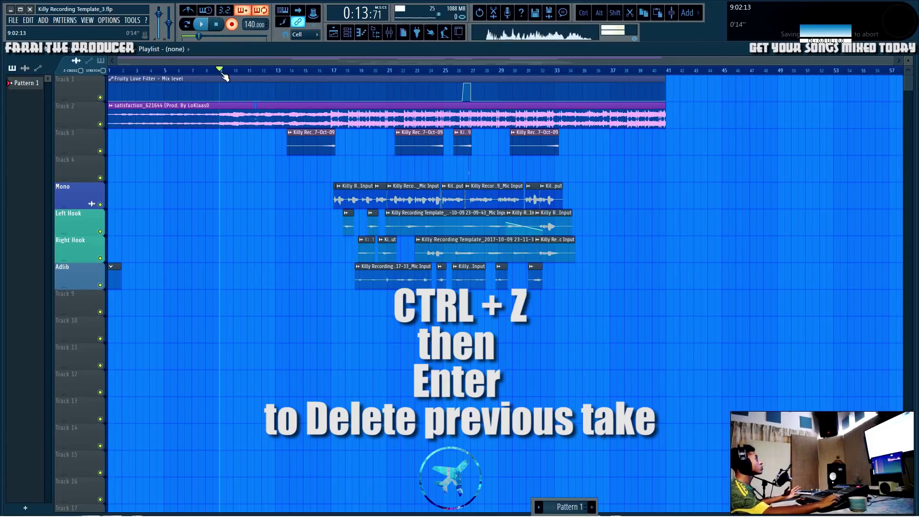
Look over the recorded audio channels in the Channel Rack and close it
{"action": "scroll", "coordinate": [223, 76], "scroll_direction": "up", "scroll_amount": 2}
{"action": "scroll", "coordinate": [221, 86], "scroll_direction": "down", "scroll_amount": 2}
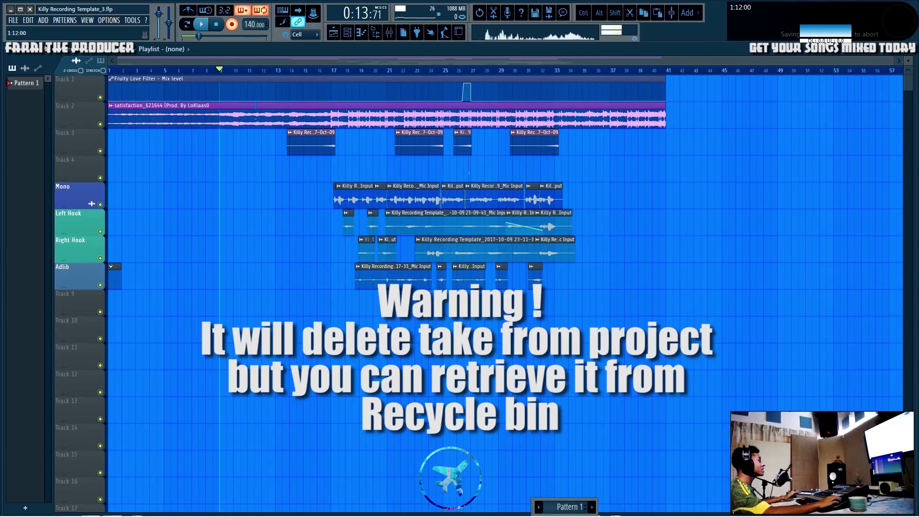
{"action": "key", "text": "F6"}
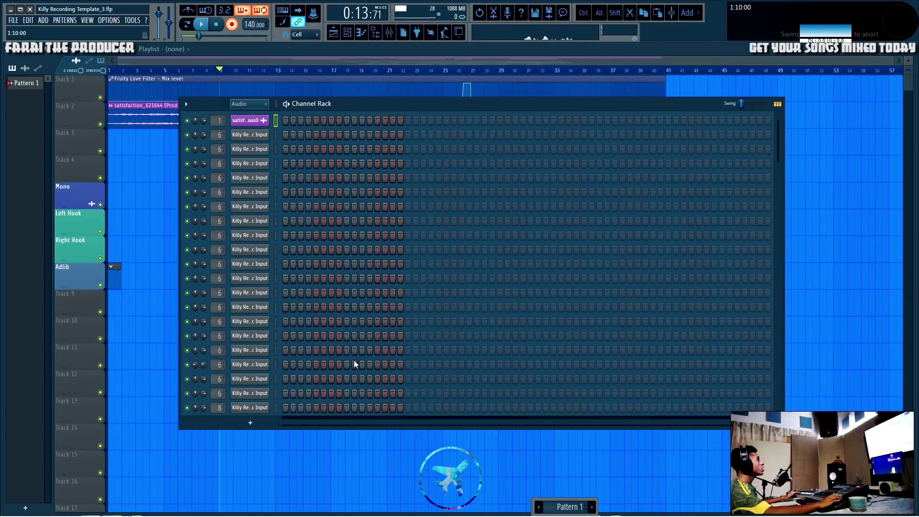
{"action": "key", "text": "F6"}
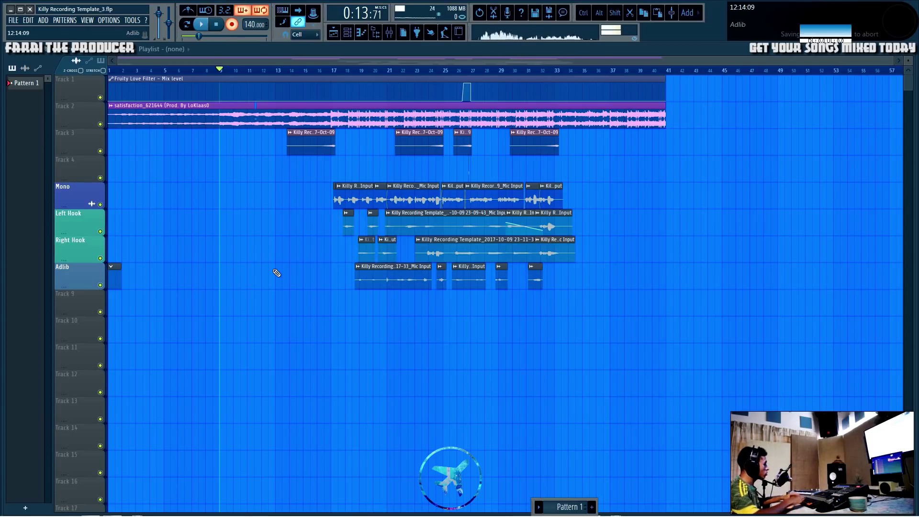
Record another microphone take from bar 9 and step back through multiple undo levels to delete it
{"action": "key", "text": "space"}
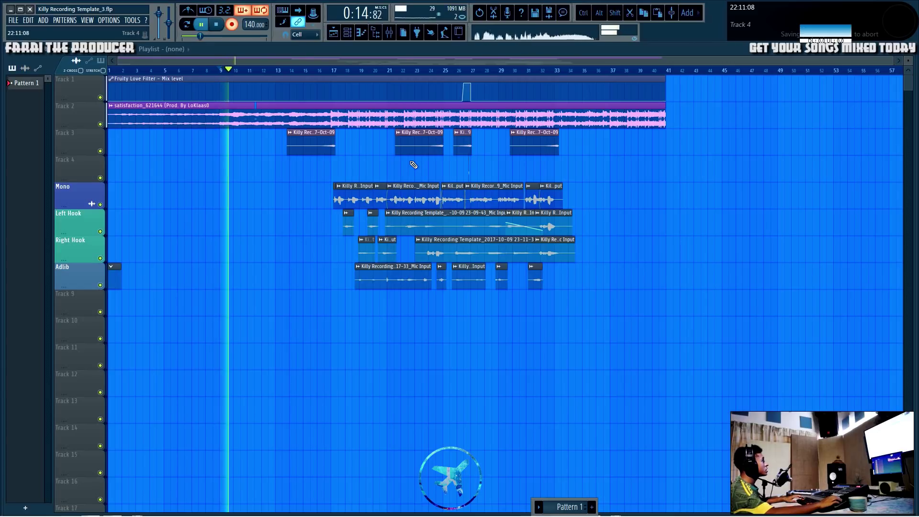
{"action": "key", "text": "space"}
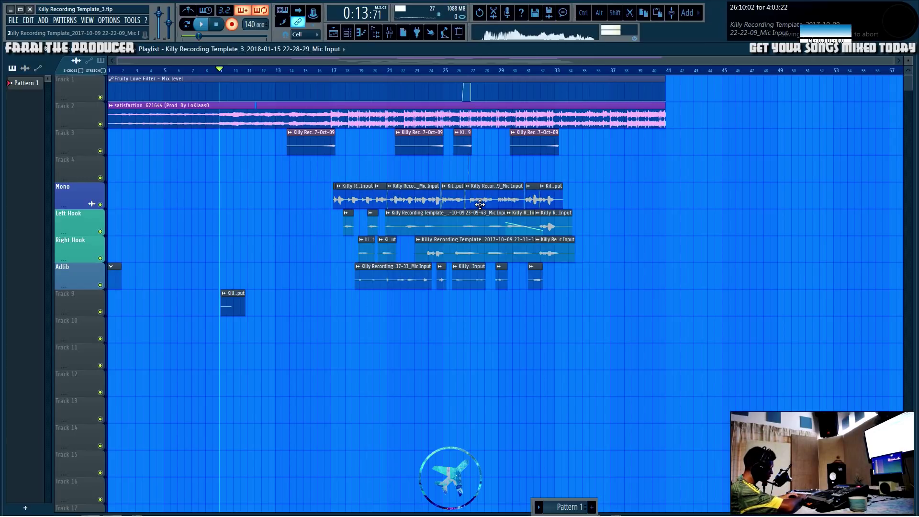
{"action": "key", "text": "ctrl+alt"}
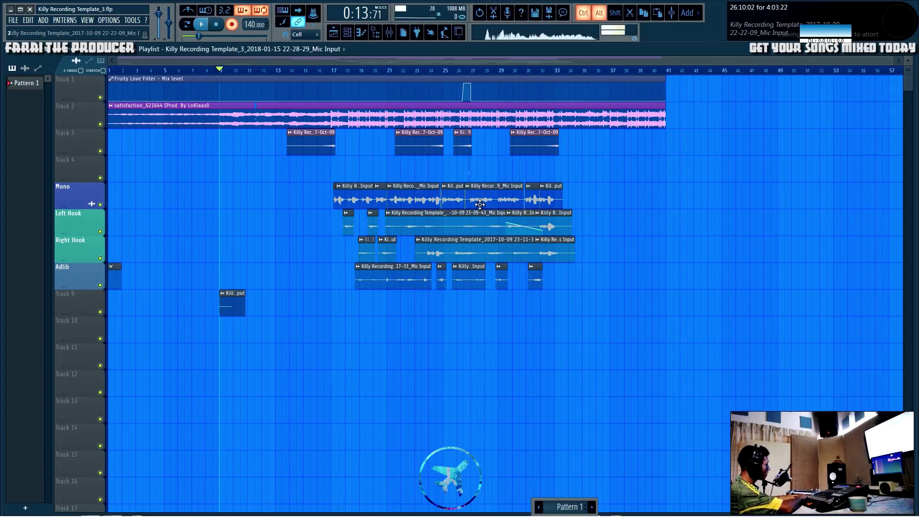
{"action": "key", "text": "ctrl+alt+z"}
{"action": "key", "text": "ctrl+alt+z"}
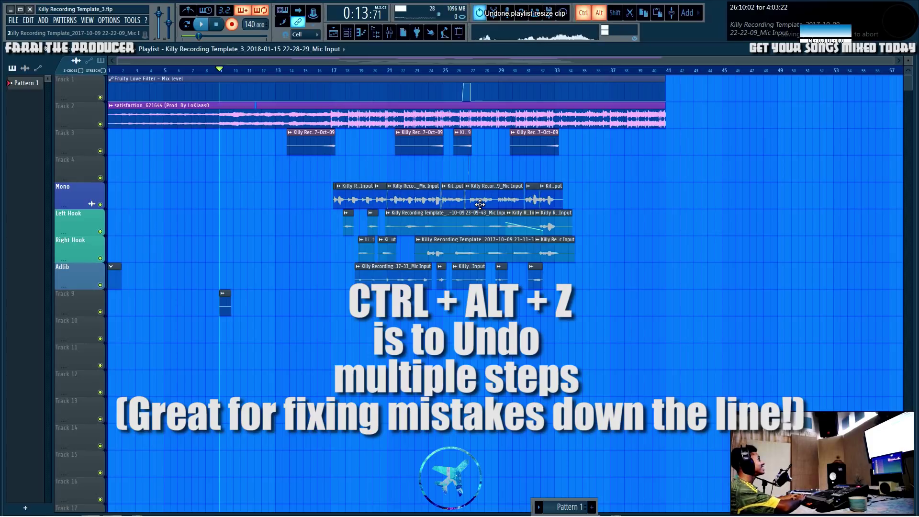
{"action": "key", "text": "Return"}
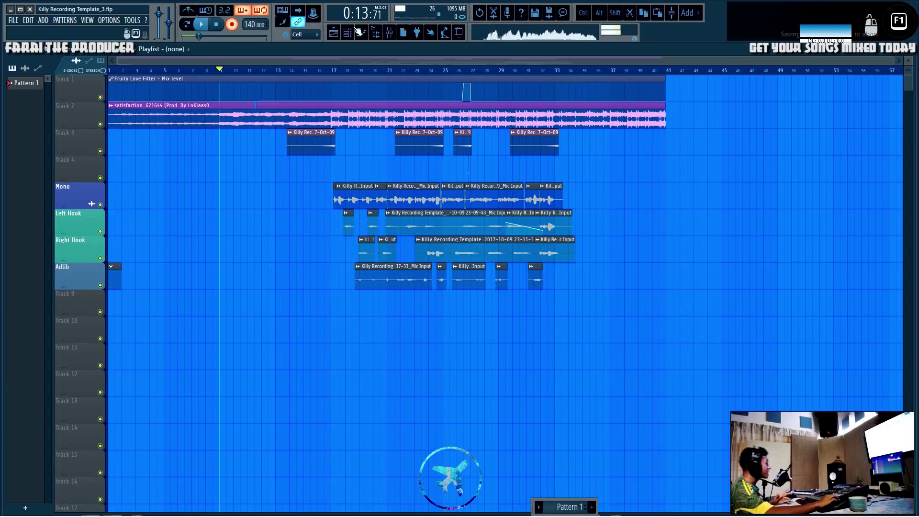
Lower the Insert 11 mixer track's volume to about -6.7 dB and undo the volume change
{"action": "left_click", "coordinate": [389, 32]}
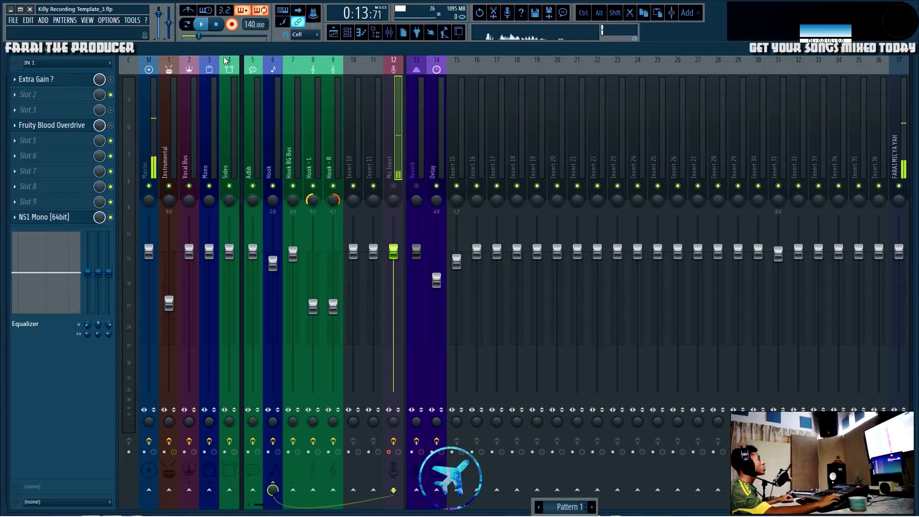
{"action": "left_click", "coordinate": [420, 143]}
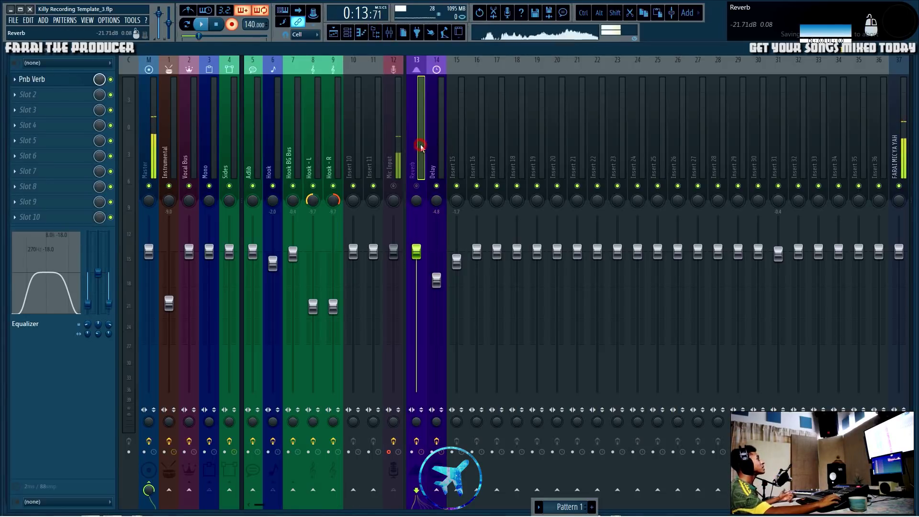
{"action": "left_click", "coordinate": [374, 140]}
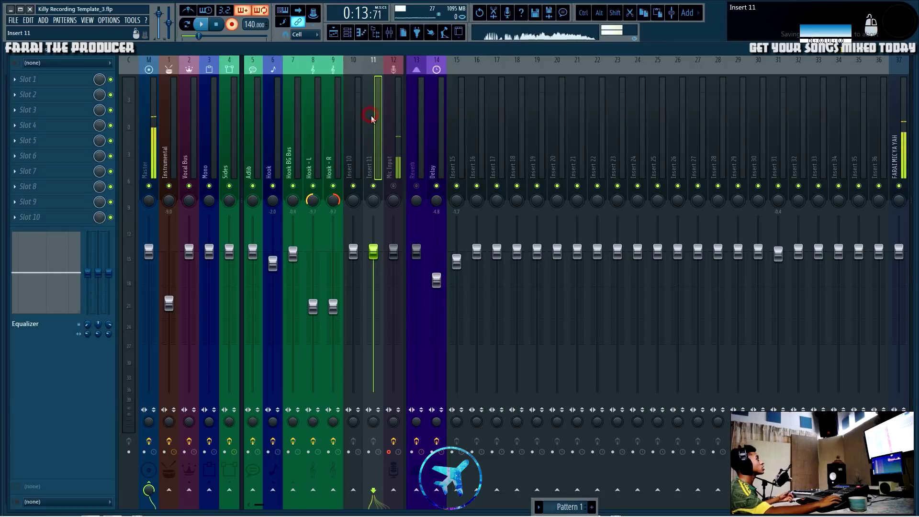
{"action": "left_click_drag", "start_coordinate": [373, 251], "coordinate": [374, 275]}
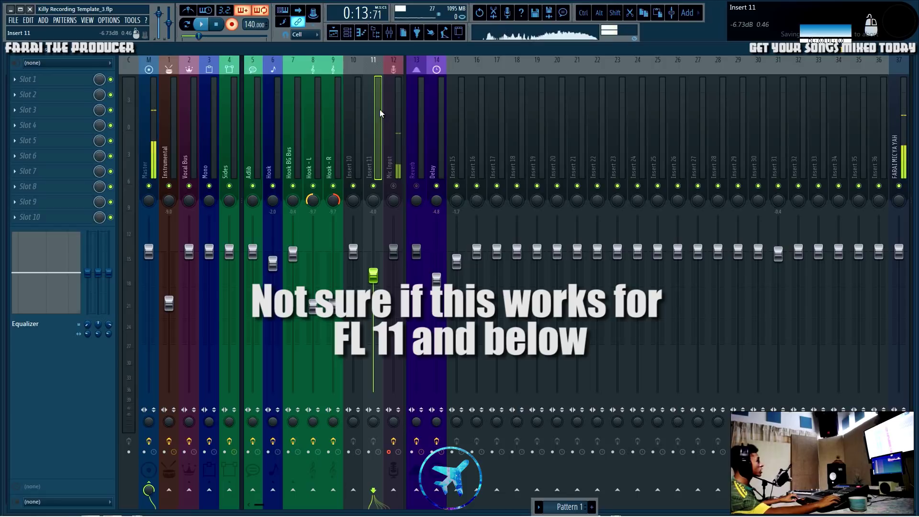
{"action": "key", "text": "ctrl+z"}
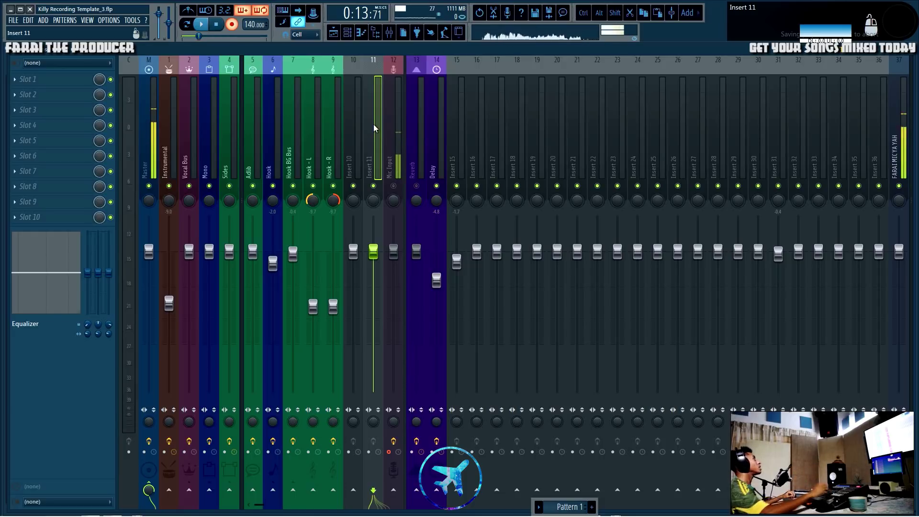
Return to the playlist and undo the last clip resize
{"action": "key", "text": "F5"}
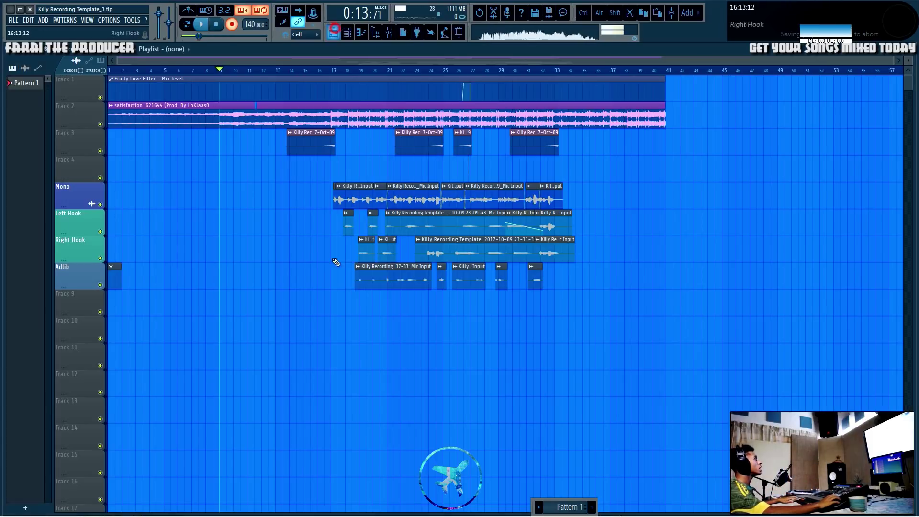
{"action": "key", "text": "ctrl+z"}
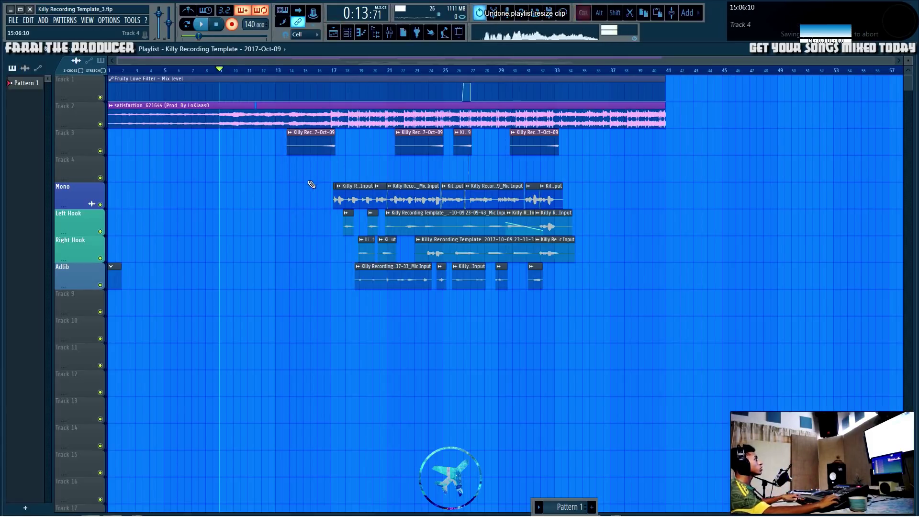
{"action": "key", "text": "F6"}
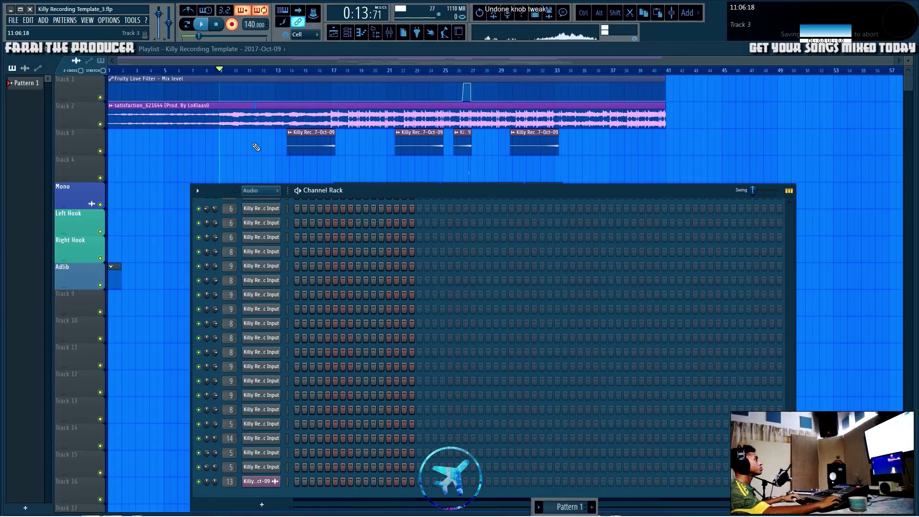
{"action": "key", "text": "F6"}
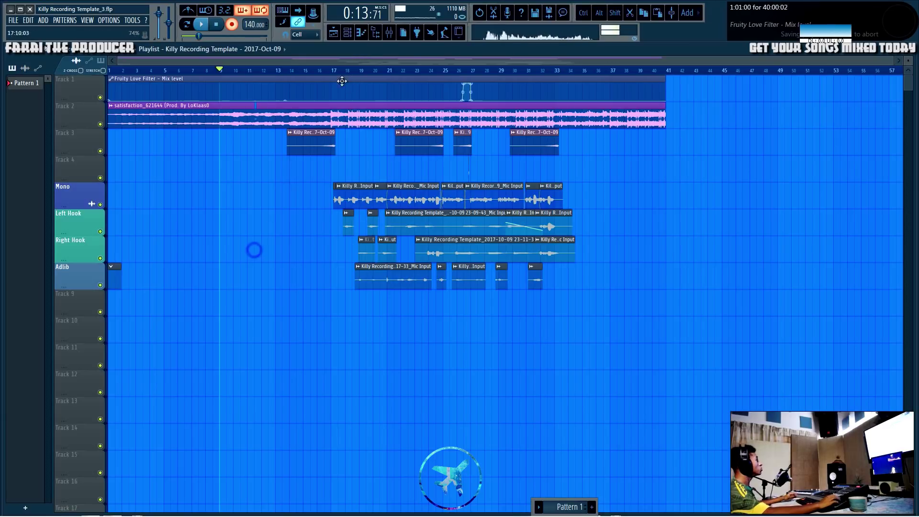
Review the undo history options in the general settings, including maximum undo levels and Undo knob tweaks, and close the settings
{"action": "left_click", "coordinate": [106, 24]}
{"action": "left_click", "coordinate": [137, 52]}
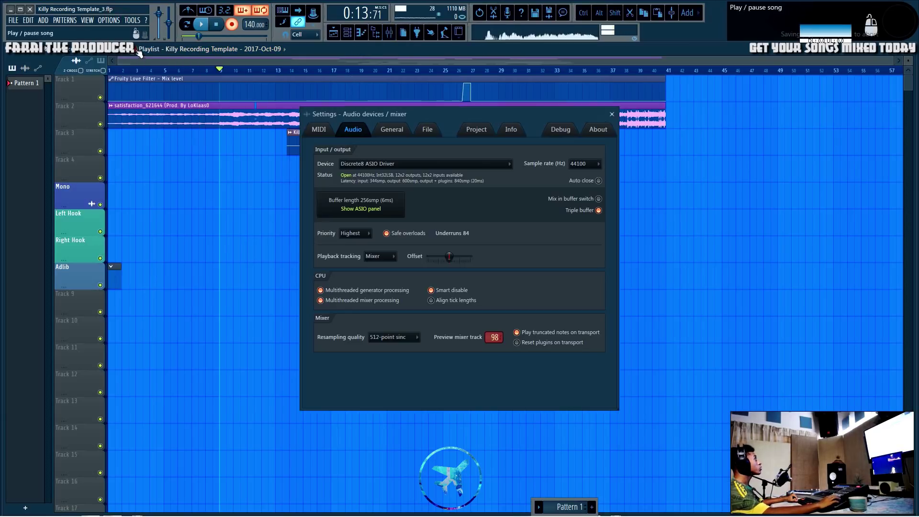
{"action": "left_click", "coordinate": [511, 132]}
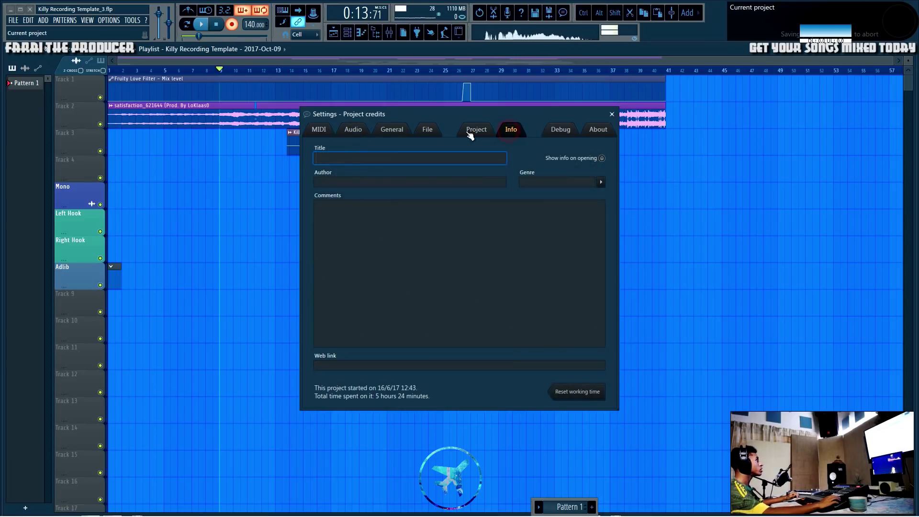
{"action": "left_click", "coordinate": [476, 130]}
{"action": "left_click", "coordinate": [391, 132]}
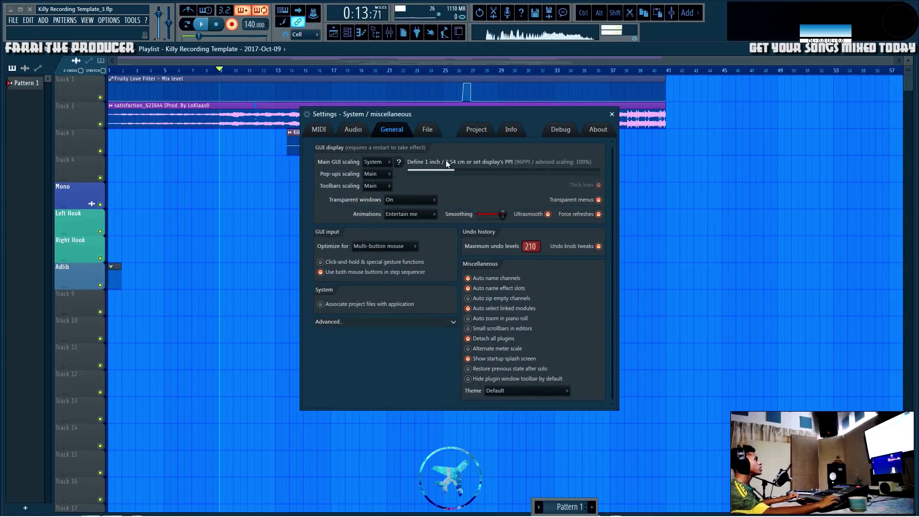
{"action": "left_click", "coordinate": [602, 246]}
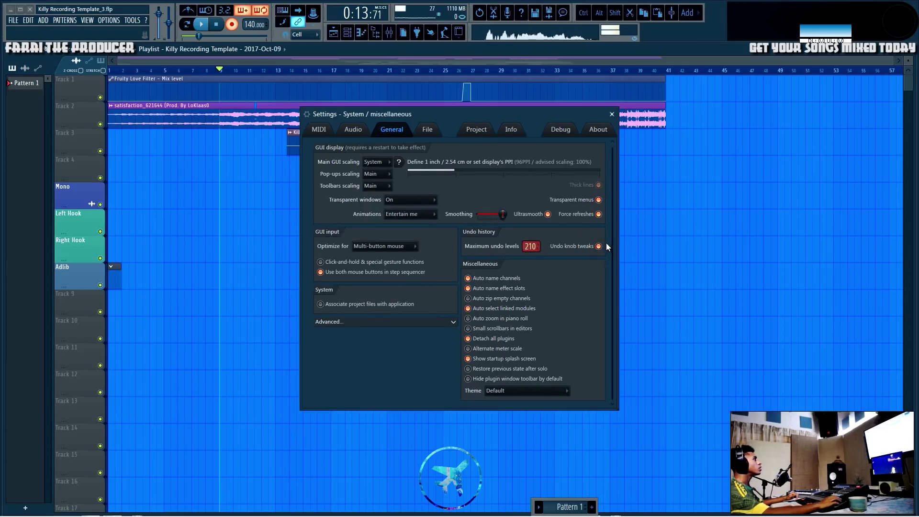
{"action": "left_click", "coordinate": [612, 114]}
Try several volume levels on the Hook - R mixer track and step back through the volume changes
{"action": "left_click", "coordinate": [389, 32]}
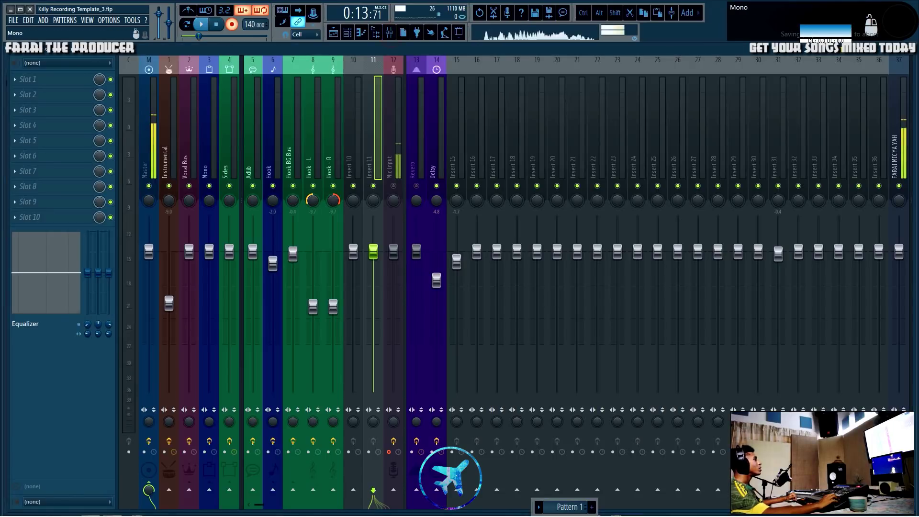
{"action": "left_click", "coordinate": [333, 424]}
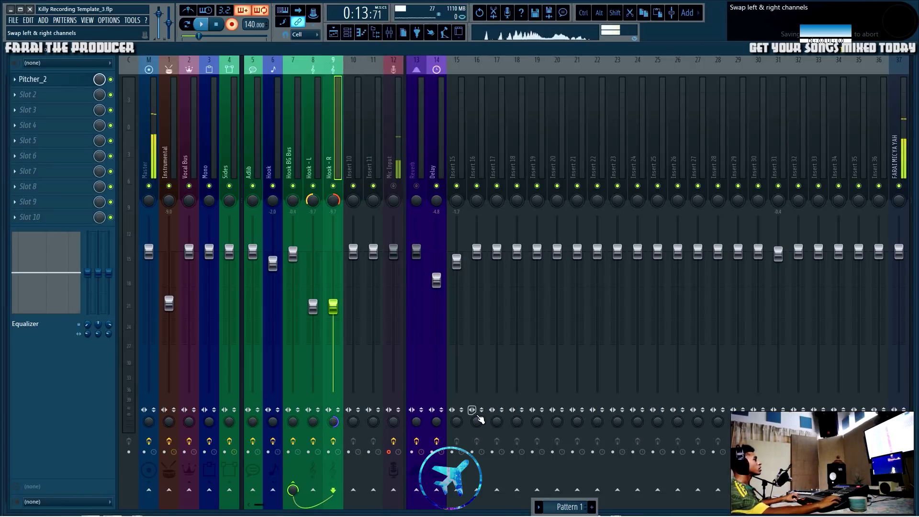
{"action": "key", "text": "ctrl+z"}
{"action": "key", "text": "ctrl+alt+z"}
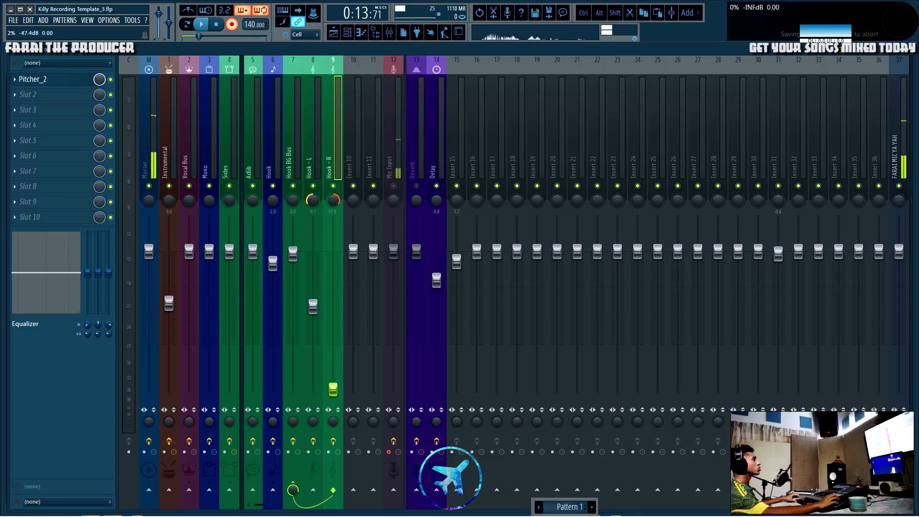
{"action": "key", "text": "ctrl+alt+z"}
{"action": "key", "text": "ctrl+alt+z"}
{"action": "key", "text": "ctrl+alt+z"}
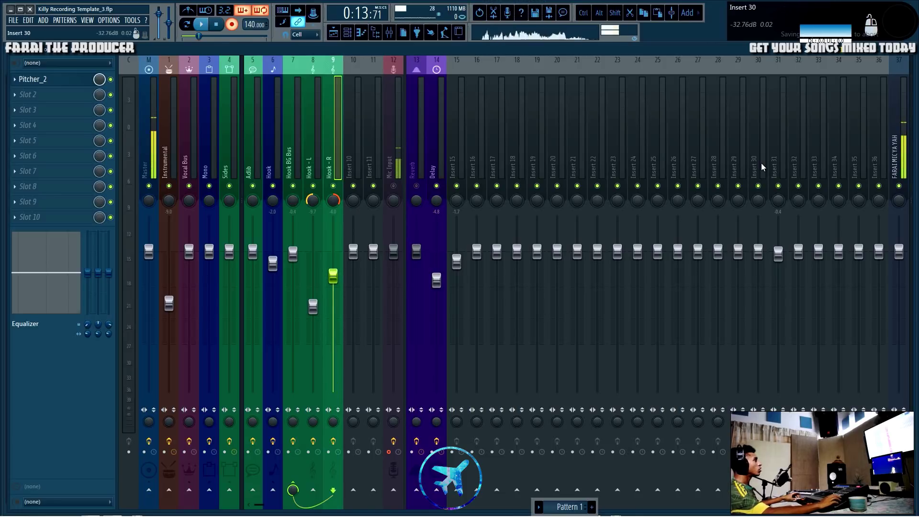
{"action": "left_click_drag", "start_coordinate": [333, 275], "coordinate": [333, 287]}
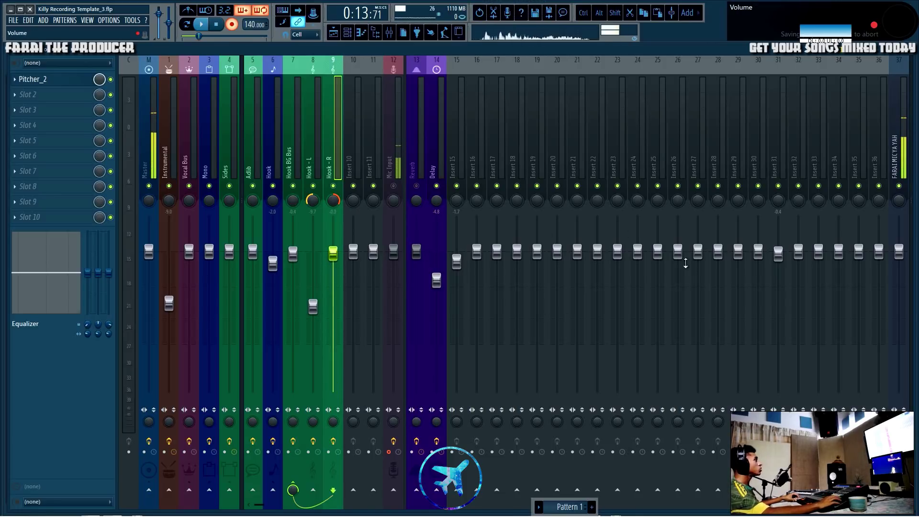
{"action": "key", "text": "ctrl+alt+z"}
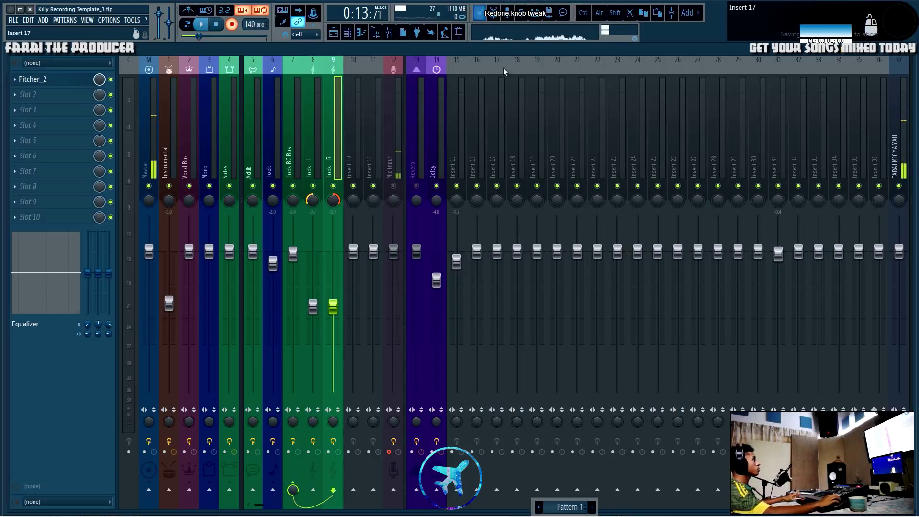
{"action": "left_click", "coordinate": [390, 117]}
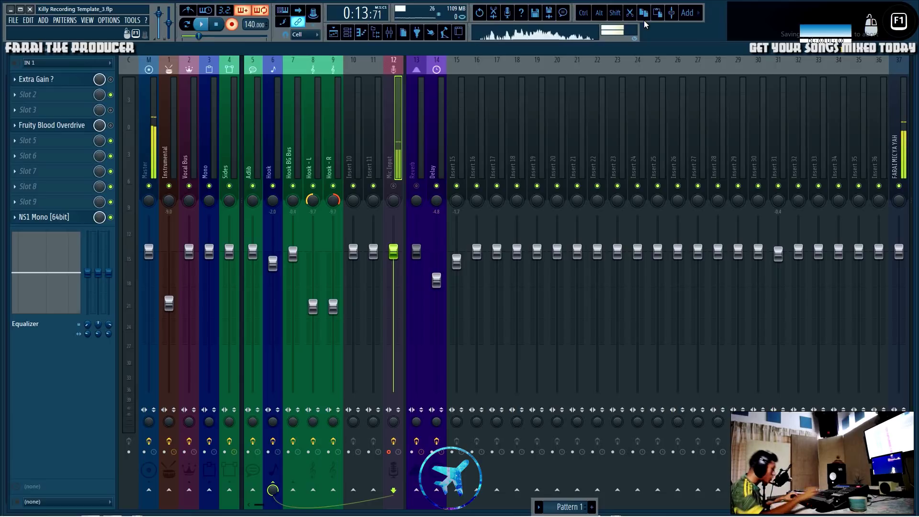
Return to the playlist and examine the arrangement at several vertical zoom levels
{"action": "left_click", "coordinate": [334, 33]}
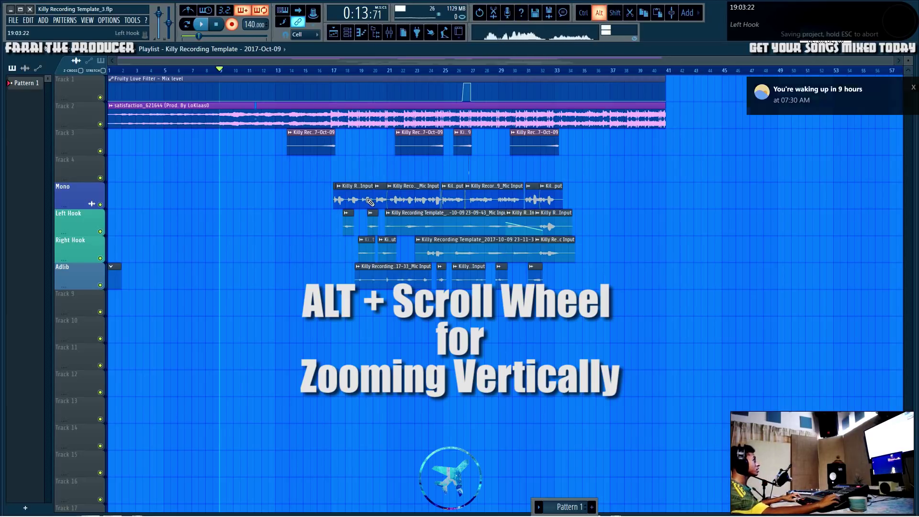
{"action": "key", "text": "alt"}
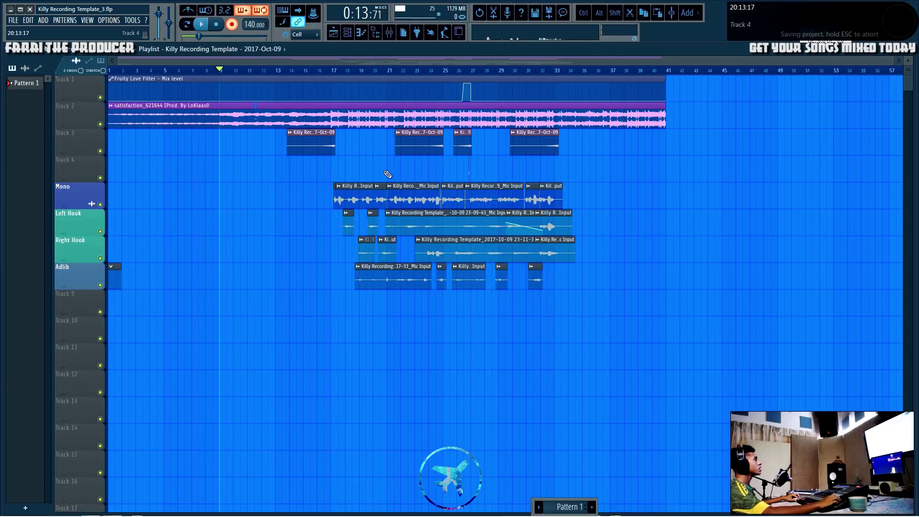
{"action": "scroll", "coordinate": [388, 174], "scroll_direction": "up", "scroll_amount": 5}
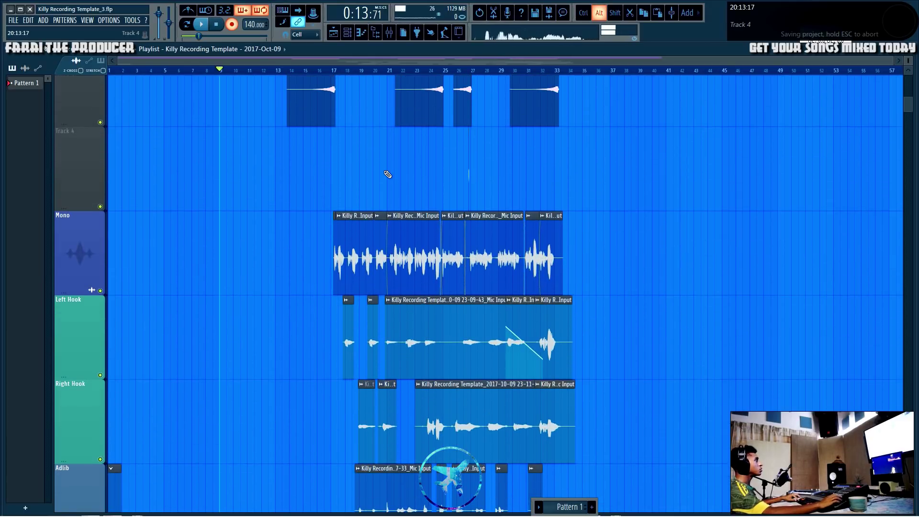
{"action": "scroll", "coordinate": [388, 174], "scroll_direction": "down", "scroll_amount": 3}
{"action": "scroll", "coordinate": [388, 175], "scroll_direction": "up", "scroll_amount": 4}
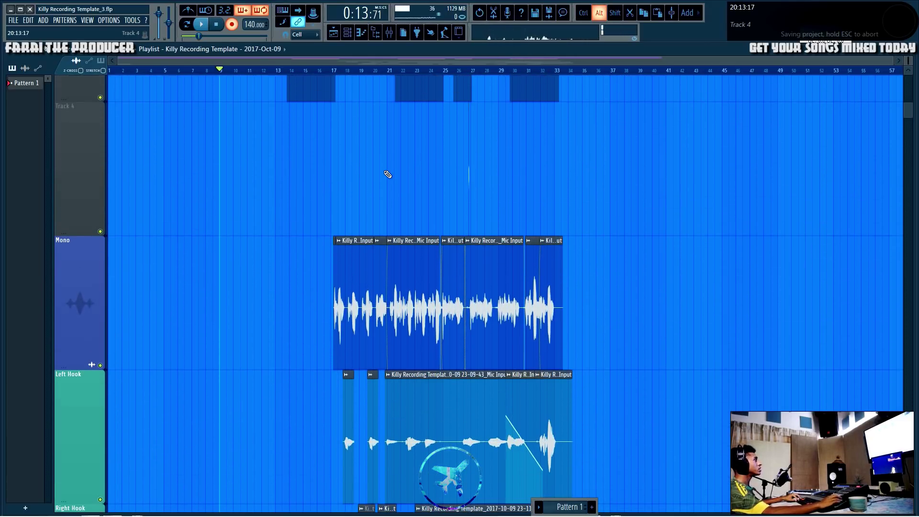
{"action": "scroll", "coordinate": [388, 174], "scroll_direction": "down", "scroll_amount": 2}
{"action": "scroll", "coordinate": [387, 174], "scroll_direction": "up", "scroll_amount": 2}
{"action": "scroll", "coordinate": [388, 177], "scroll_direction": "up", "scroll_amount": 4}
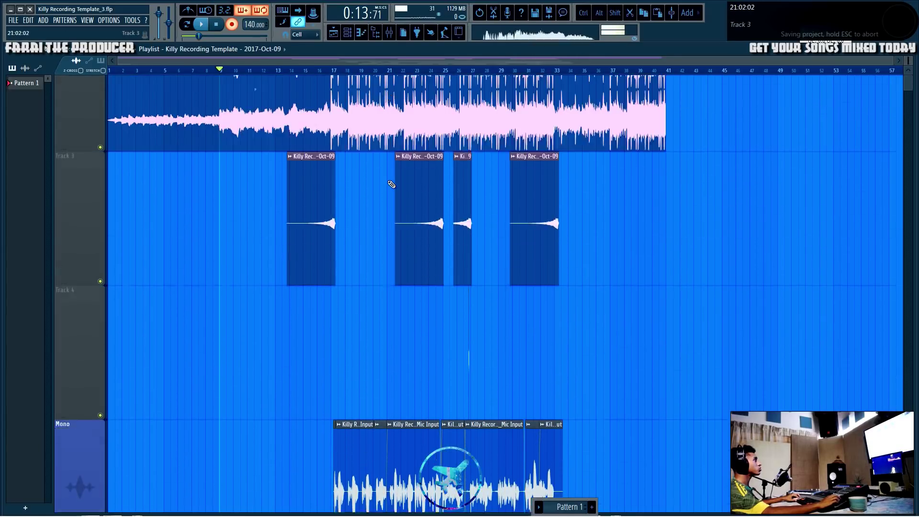
{"action": "scroll", "coordinate": [388, 183], "scroll_direction": "down", "scroll_amount": 5}
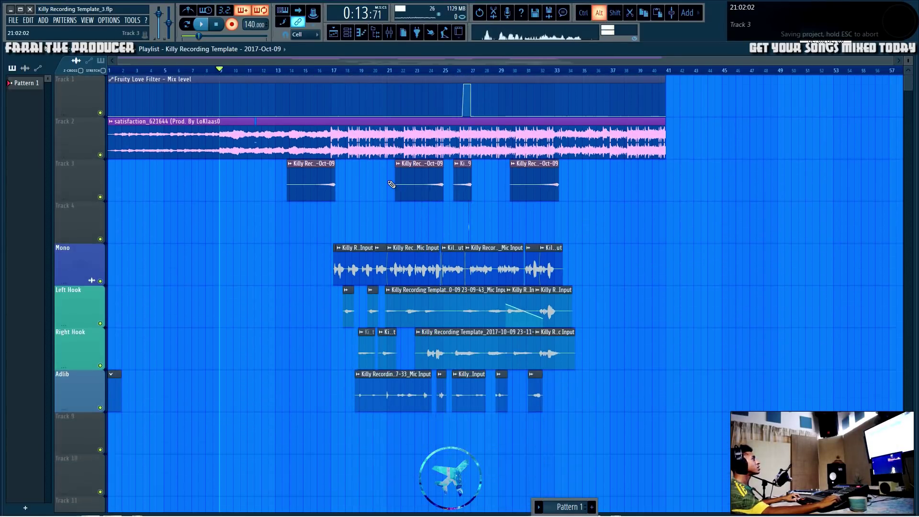
Enlarge only Track 2's height so the instrumental waveform is much taller than the other tracks
{"action": "scroll", "coordinate": [65, 148], "scroll_direction": "up", "scroll_amount": 3}
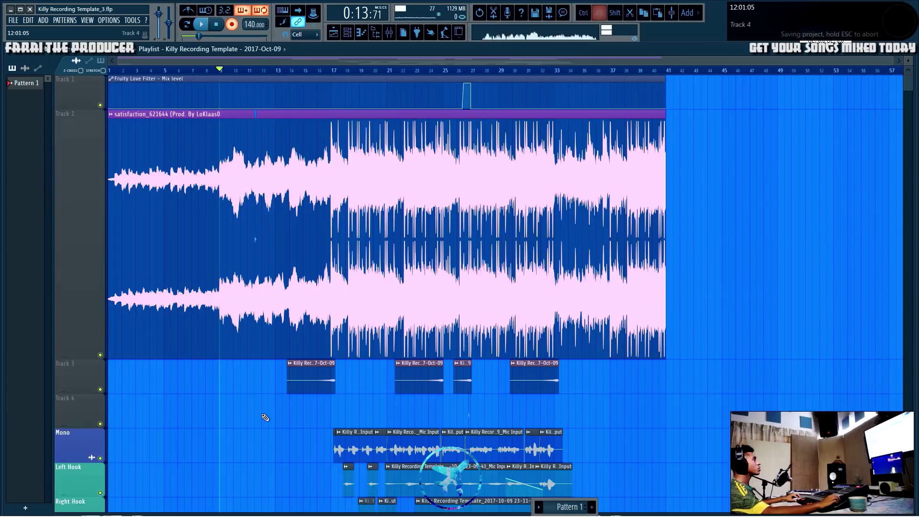
{"action": "scroll", "coordinate": [267, 418], "scroll_direction": "down", "scroll_amount": 5}
{"action": "scroll", "coordinate": [265, 417], "scroll_direction": "down", "scroll_amount": 5}
{"action": "scroll", "coordinate": [373, 306], "scroll_direction": "up", "scroll_amount": 8}
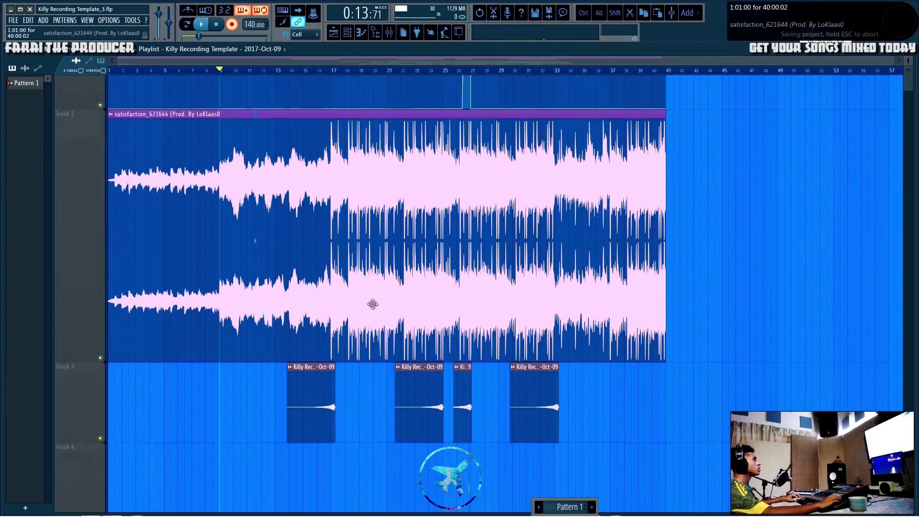
Set Track 2's size to 100% in the playlist
{"action": "right_click", "coordinate": [81, 253]}
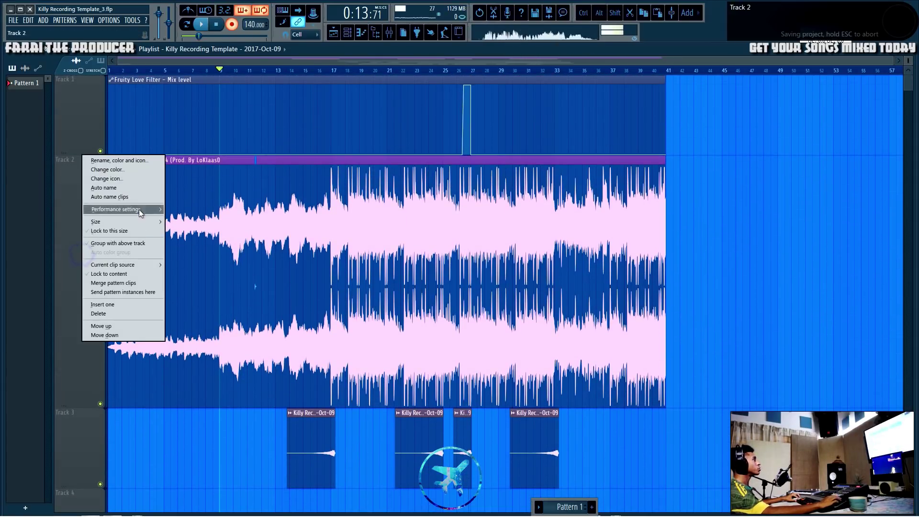
{"action": "mouse_move", "coordinate": [142, 219]}
{"action": "left_click", "coordinate": [186, 240]}
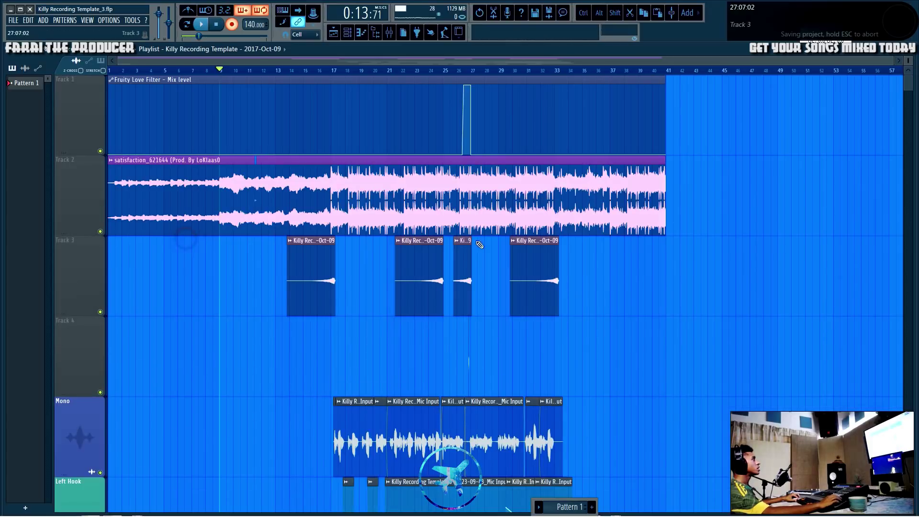
{"action": "right_click", "coordinate": [84, 199]}
{"action": "mouse_move", "coordinate": [132, 220]}
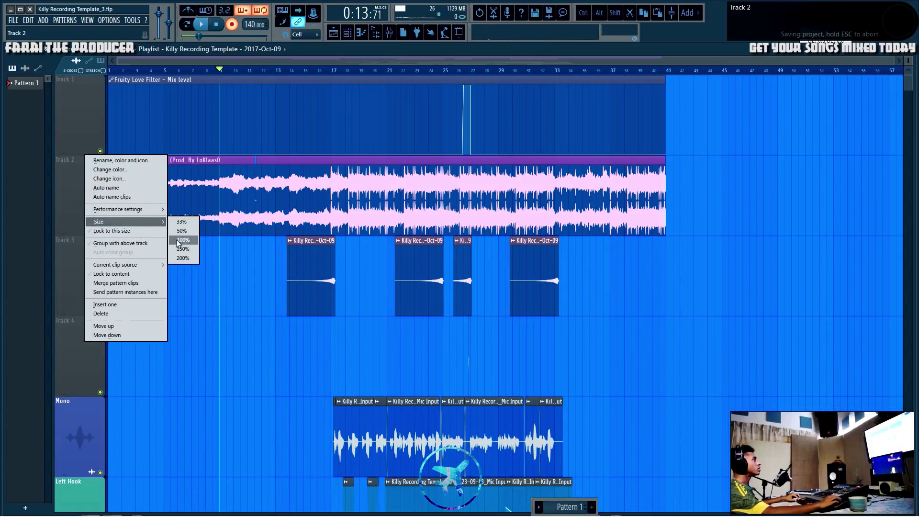
{"action": "left_click", "coordinate": [177, 241]}
Examine the clips on the Mono, Left Hook, Right Hook and Adlib tracks at different vertical zoom levels
{"action": "scroll", "coordinate": [209, 257], "scroll_direction": "down", "scroll_amount": 5}
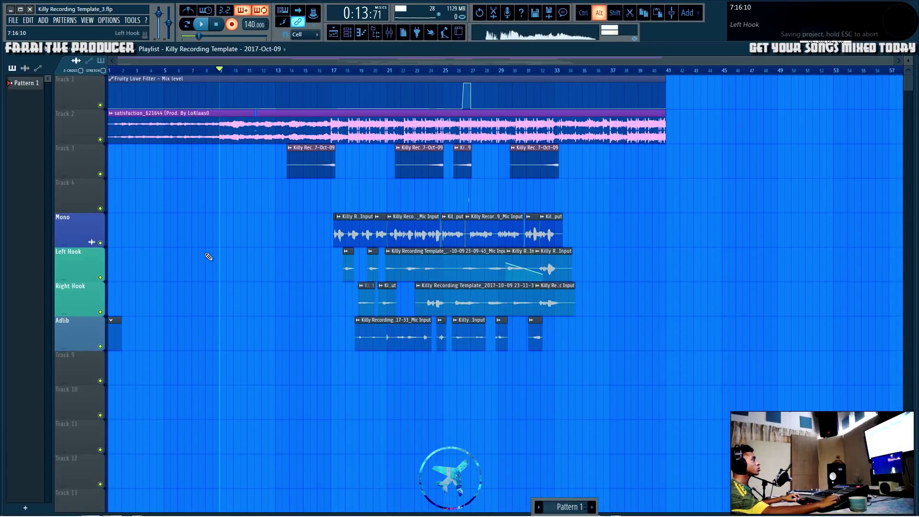
{"action": "scroll", "coordinate": [429, 73], "scroll_direction": "up", "scroll_amount": 3}
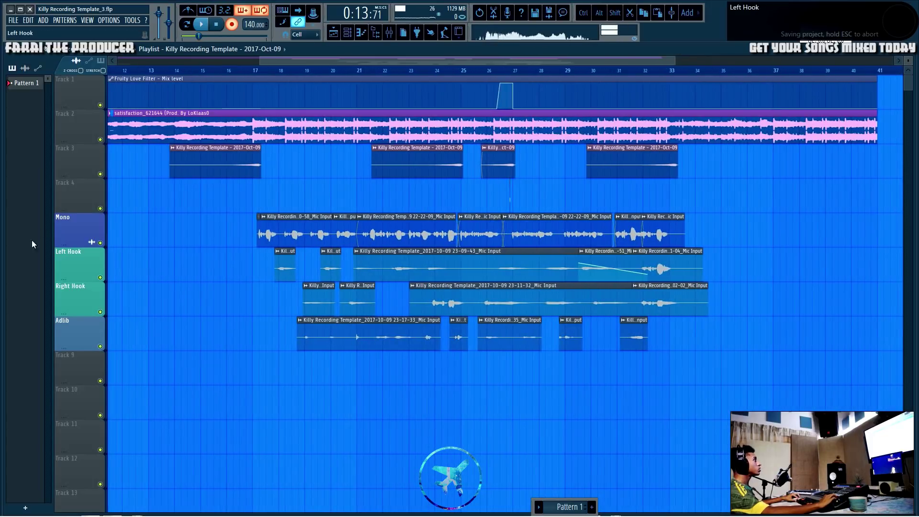
{"action": "scroll", "coordinate": [415, 92], "scroll_direction": "up", "scroll_amount": 5}
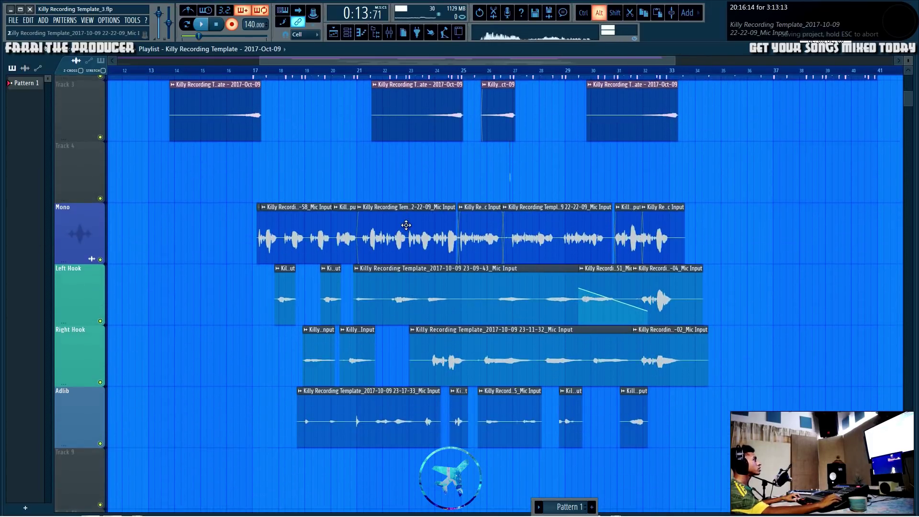
{"action": "scroll", "coordinate": [411, 79], "scroll_direction": "down", "scroll_amount": 2}
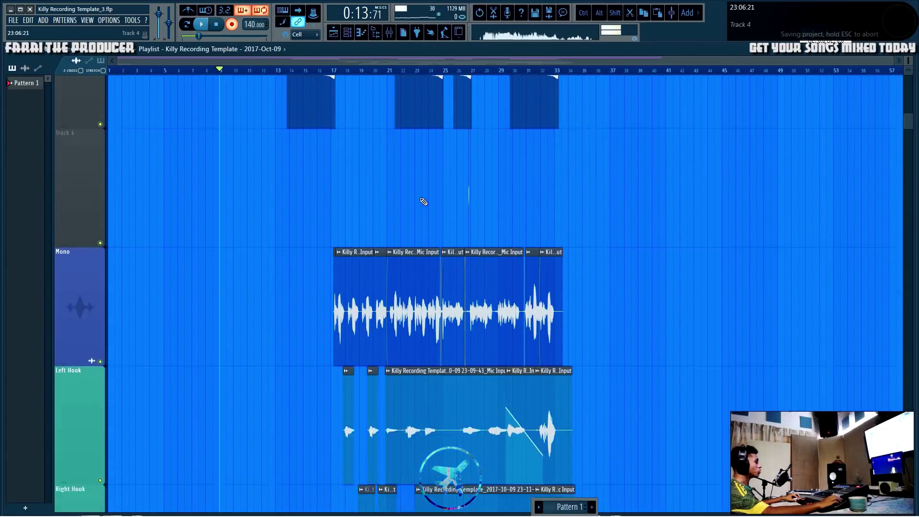
{"action": "scroll", "coordinate": [419, 197], "scroll_direction": "down", "scroll_amount": 3}
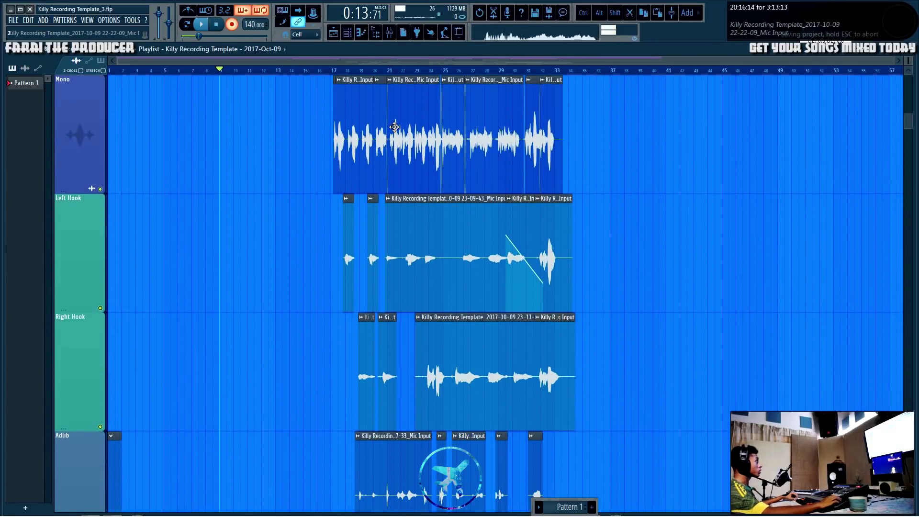
{"action": "scroll", "coordinate": [430, 138], "scroll_direction": "up", "scroll_amount": 1}
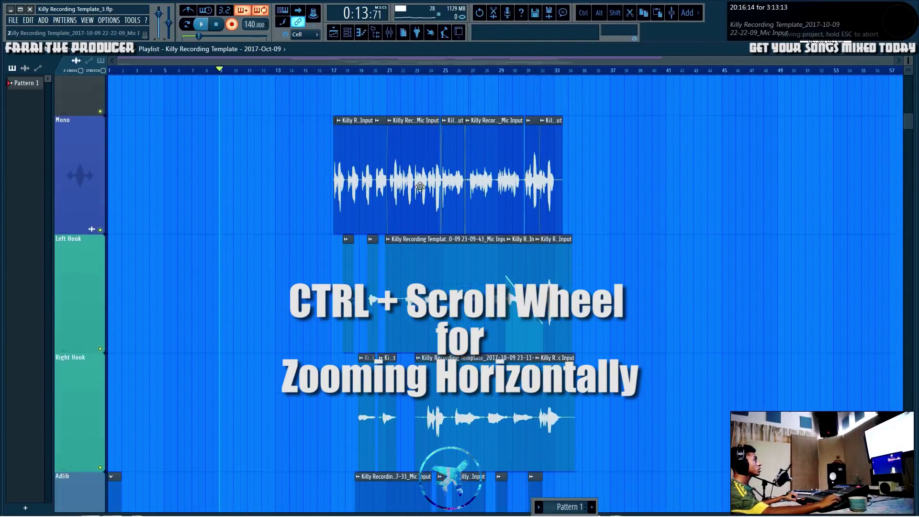
{"action": "scroll", "coordinate": [419, 186], "scroll_direction": "down", "scroll_amount": 1}
Examine the Mono track's vocal waveform up close and from afar at different horizontal zoom levels
{"action": "scroll", "coordinate": [468, 121], "scroll_direction": "up", "scroll_amount": 6, "text": "ctrl"}
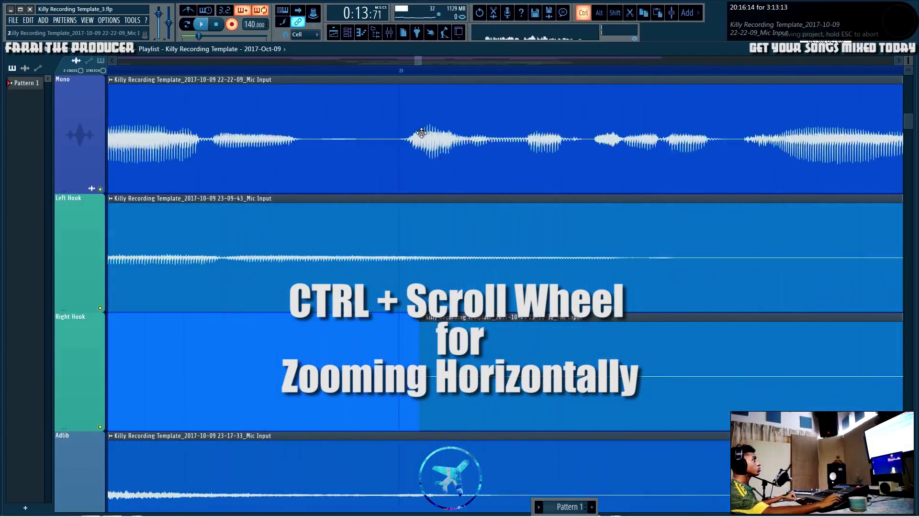
{"action": "scroll", "coordinate": [406, 103], "scroll_direction": "down", "scroll_amount": 6, "text": "ctrl"}
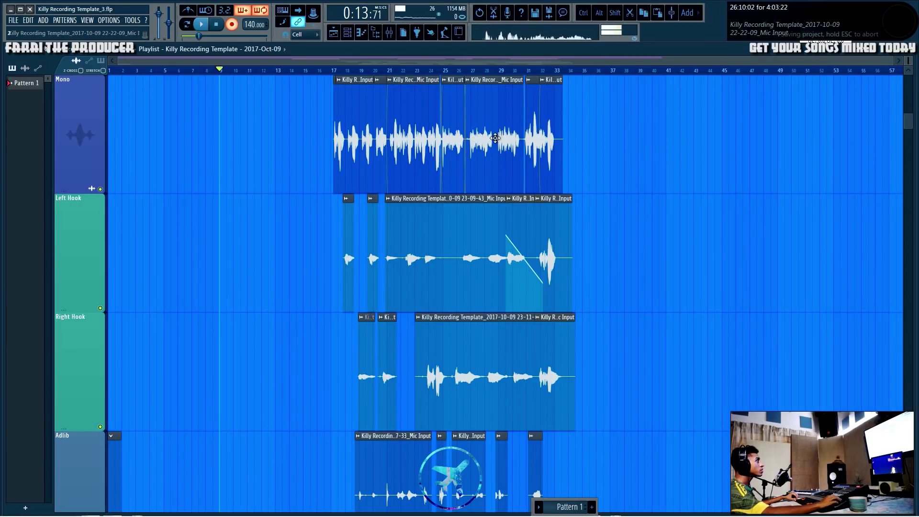
{"action": "scroll", "coordinate": [496, 139], "scroll_direction": "up", "scroll_amount": 6, "text": "ctrl"}
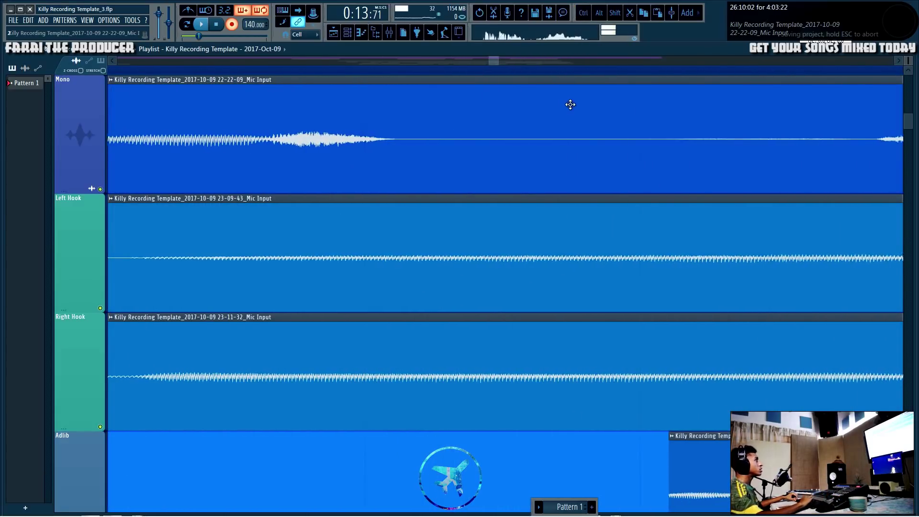
{"action": "scroll", "coordinate": [569, 105], "scroll_direction": "down", "scroll_amount": 2, "text": "ctrl"}
{"action": "scroll", "coordinate": [570, 105], "scroll_direction": "up", "scroll_amount": 2, "text": "ctrl"}
{"action": "scroll", "coordinate": [570, 104], "scroll_direction": "down", "scroll_amount": 2, "text": "ctrl"}
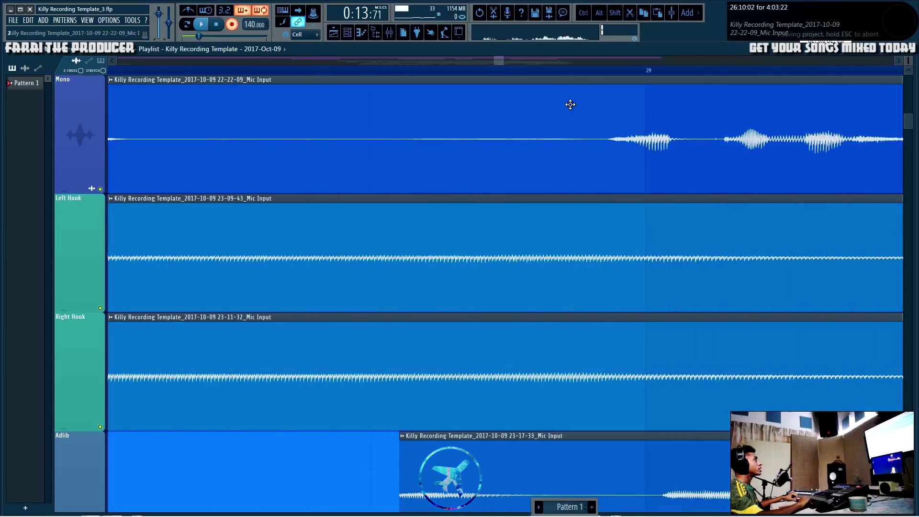
{"action": "scroll", "coordinate": [569, 104], "scroll_direction": "up", "scroll_amount": 2, "text": "ctrl"}
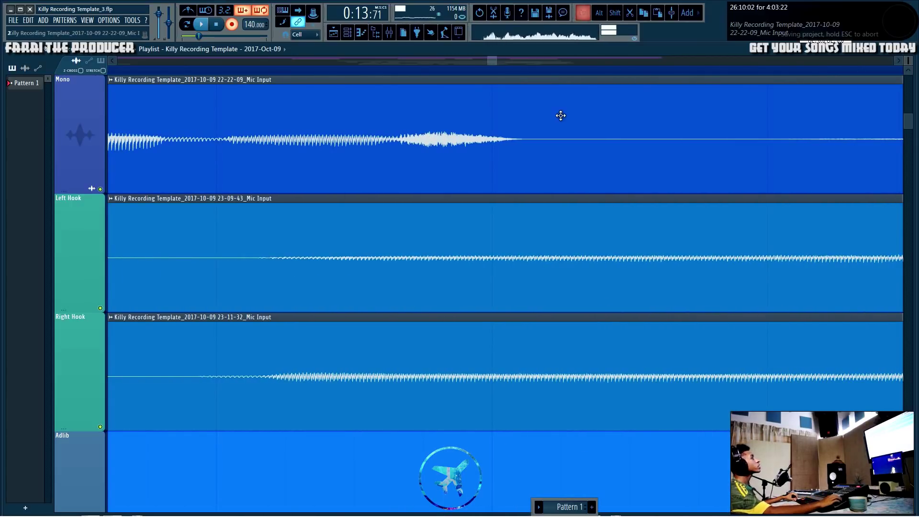
Bring the whole arrangement into view in the playlist and look more closely at the section around bar 17
{"action": "scroll", "coordinate": [560, 115], "scroll_direction": "down", "scroll_amount": 5, "text": "ctrl"}
{"action": "scroll", "coordinate": [400, 144], "scroll_direction": "down", "scroll_amount": 5, "text": "alt"}
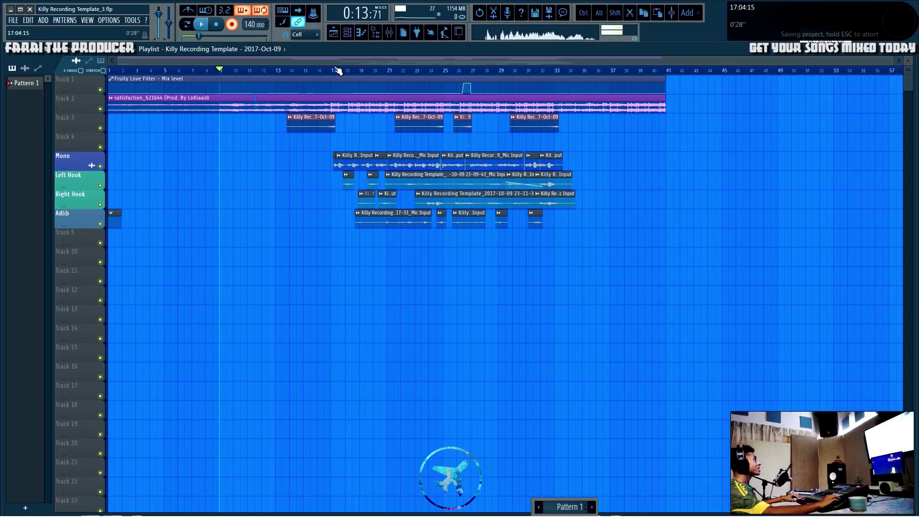
{"action": "scroll", "coordinate": [337, 71], "scroll_direction": "up", "scroll_amount": 4}
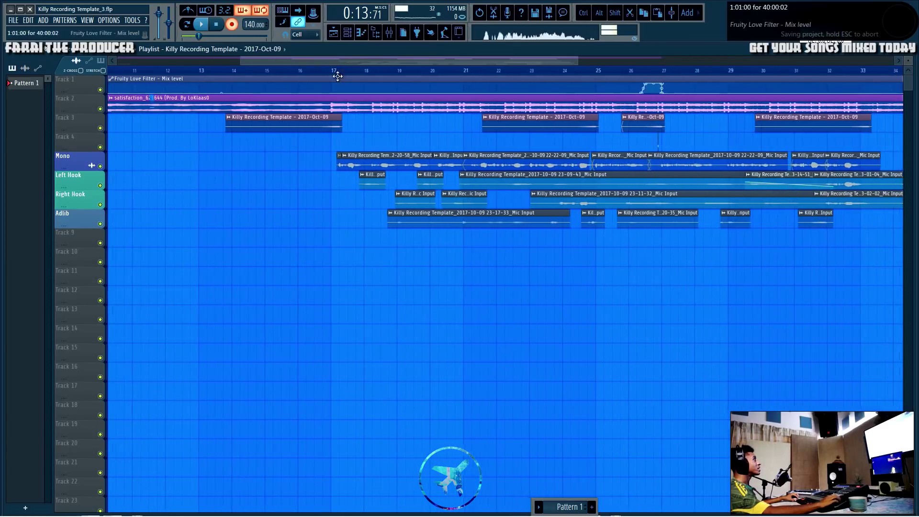
{"action": "key", "text": "ctrl+z"}
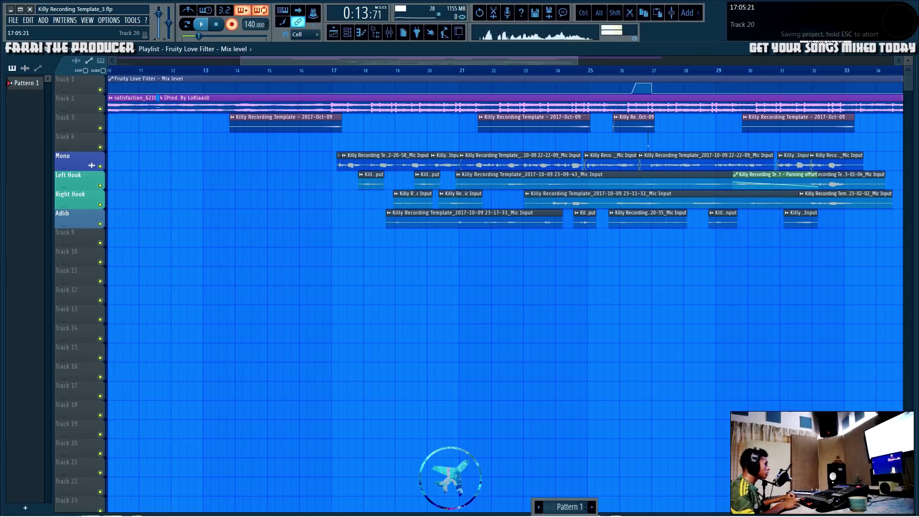
Open the mixer and view its list of available layouts
{"action": "left_click", "coordinate": [390, 32]}
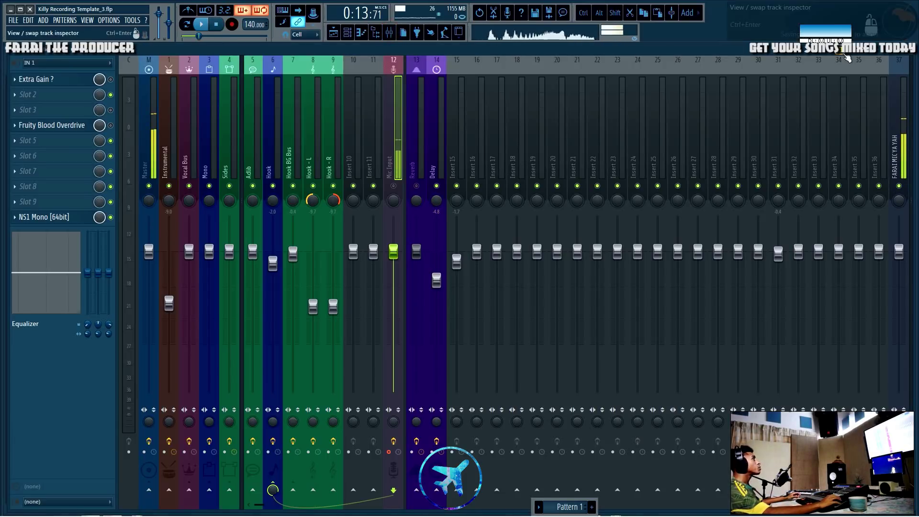
{"action": "left_click", "coordinate": [854, 50]}
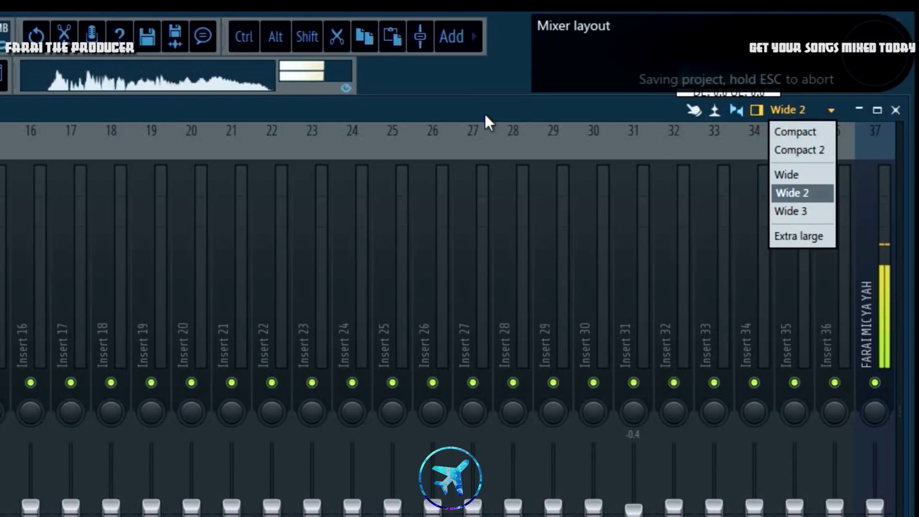
{"action": "left_click", "coordinate": [484, 114]}
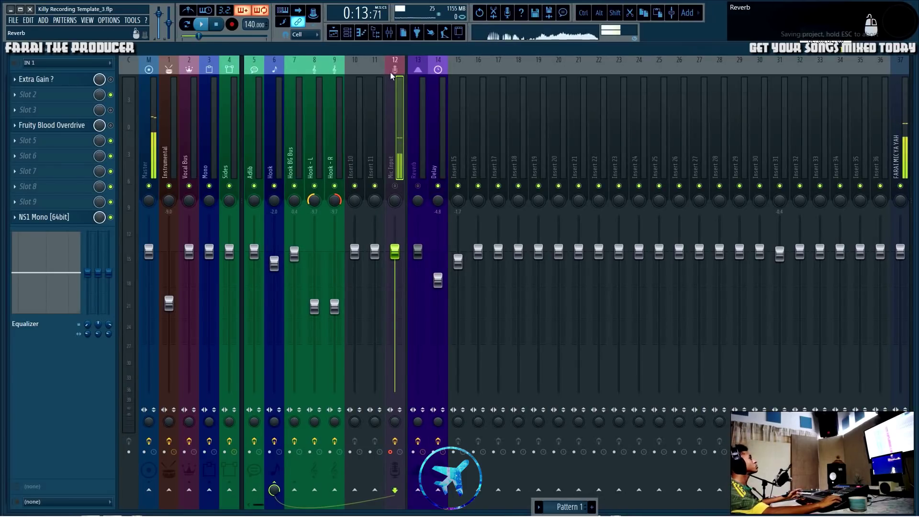
Inspect the Hook BG Bus, Insert 10 and Hook - R mixer tracks by selecting them in turn
{"action": "left_click", "coordinate": [303, 115]}
{"action": "key", "text": "Right"}
{"action": "key", "text": "Right"}
{"action": "key", "text": "Right"}
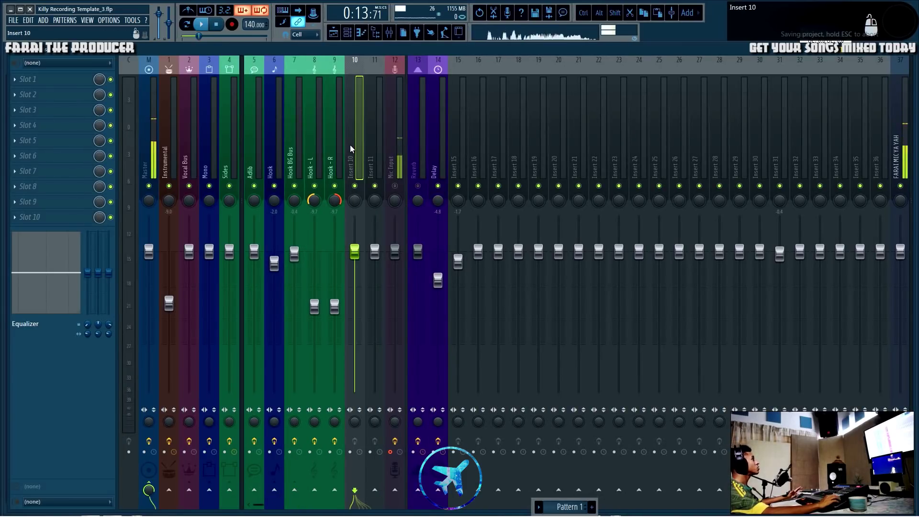
{"action": "left_click", "coordinate": [294, 198]}
{"action": "right_click", "coordinate": [294, 198]}
{"action": "key", "text": "Escape"}
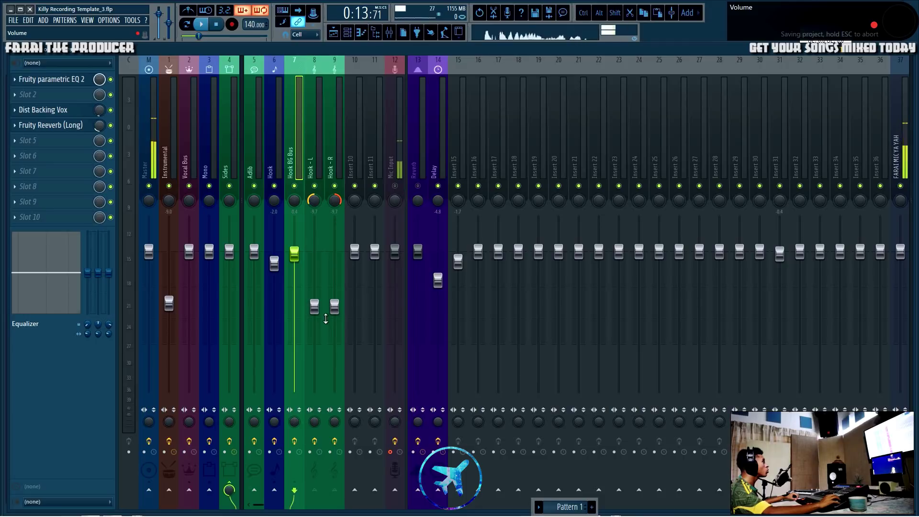
{"action": "left_click", "coordinate": [325, 318]}
{"action": "key", "text": "ctrl+z"}
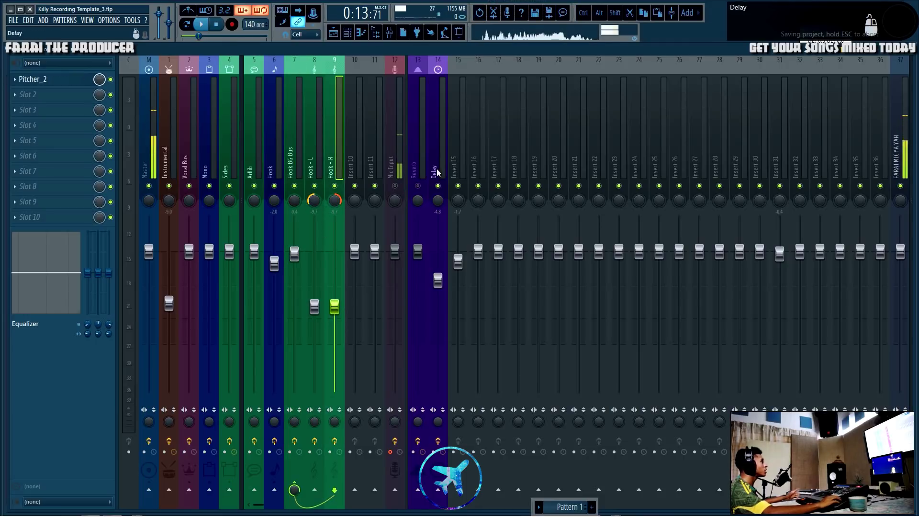
Try a compact layout and the Wide 3 layout for the mixer, returning to Wide 2 after each
{"action": "left_click", "coordinate": [852, 65]}
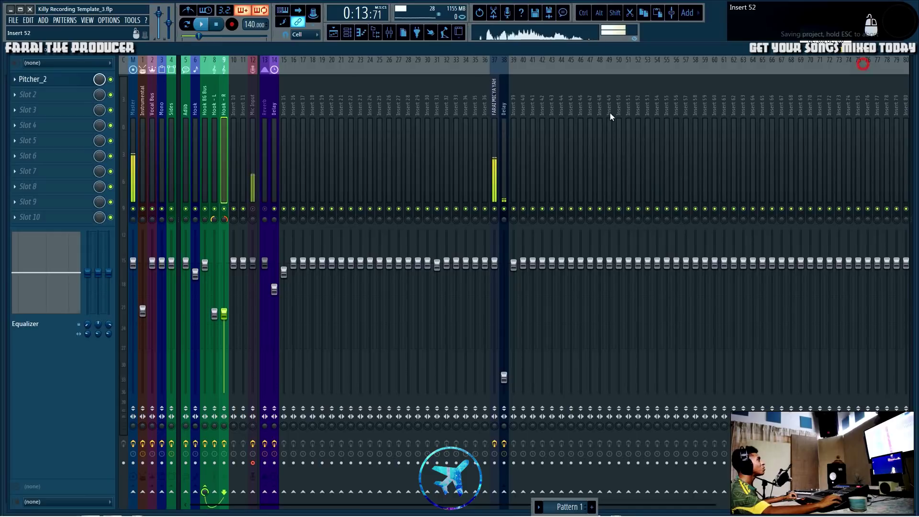
{"action": "left_click", "coordinate": [863, 67]}
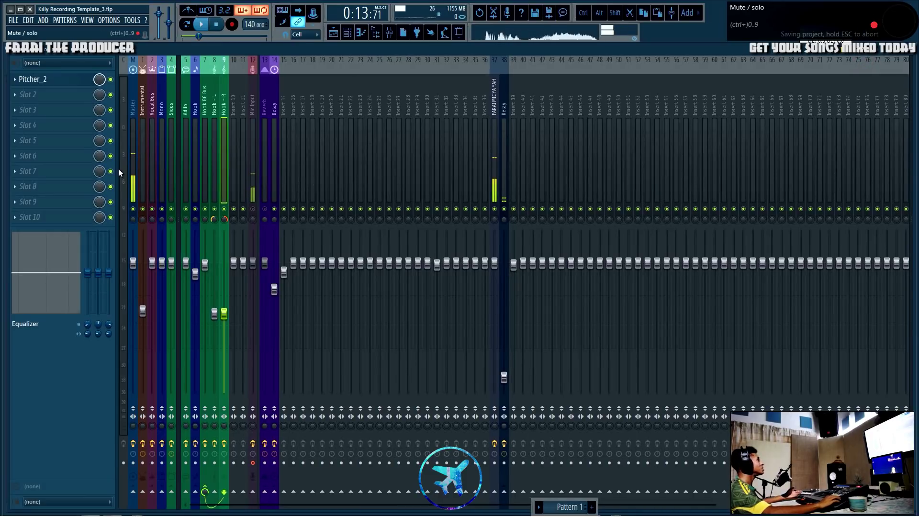
{"action": "left_click", "coordinate": [870, 56]}
{"action": "left_click", "coordinate": [868, 91]}
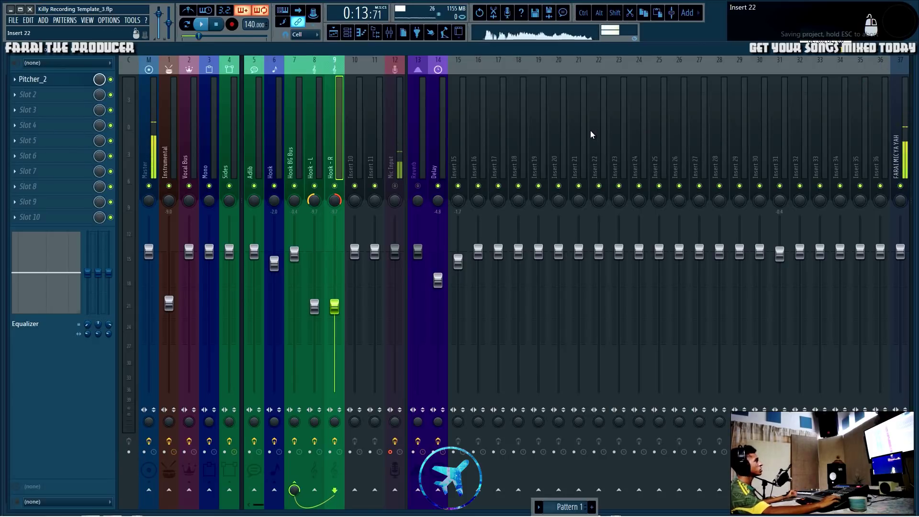
{"action": "left_click", "coordinate": [870, 56]}
{"action": "left_click", "coordinate": [867, 104]}
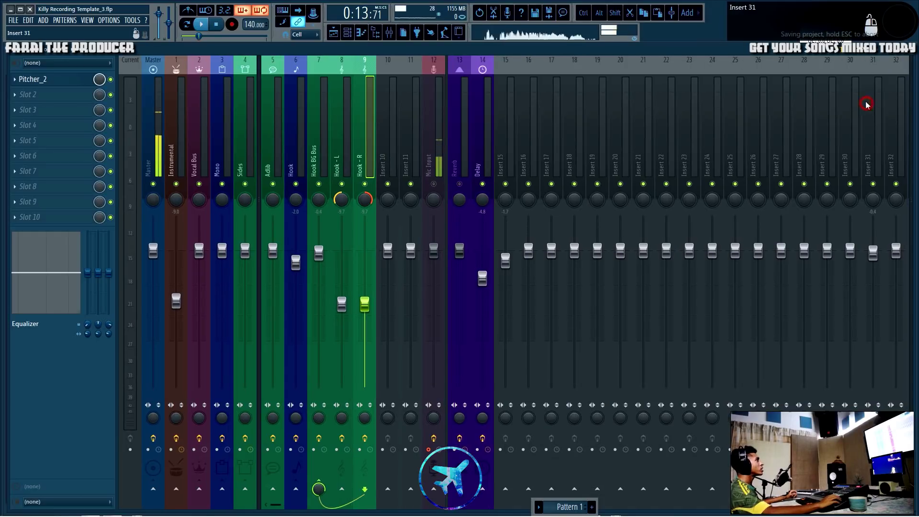
{"action": "left_click", "coordinate": [861, 56]}
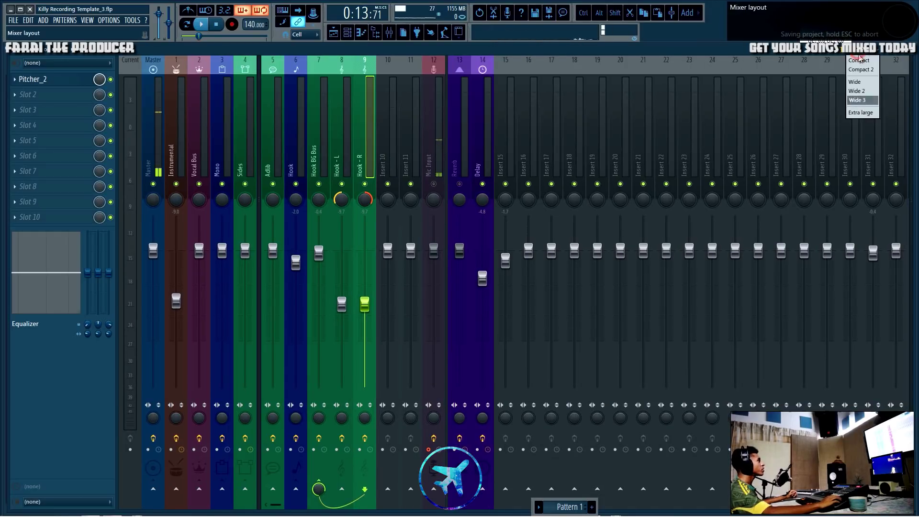
{"action": "left_click", "coordinate": [864, 93]}
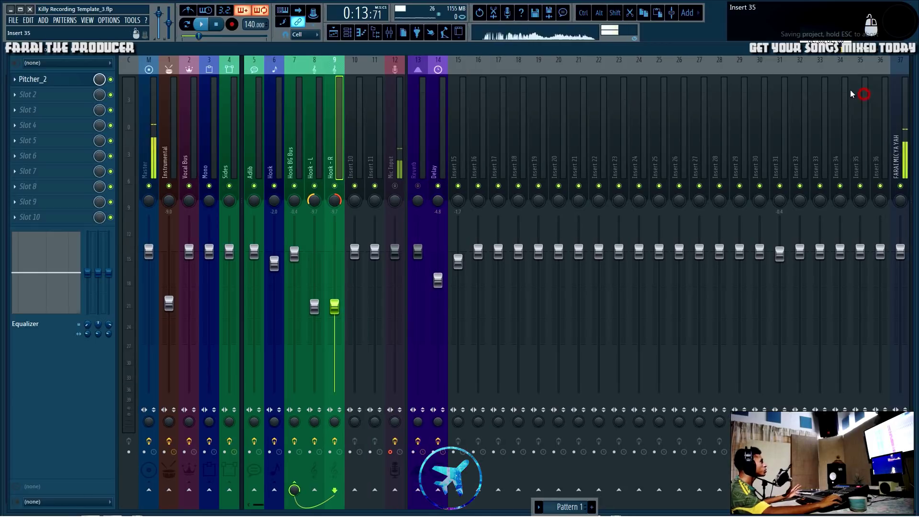
Preview the mixer in the Extra large layout and switch back to Wide 2
{"action": "left_click", "coordinate": [849, 63]}
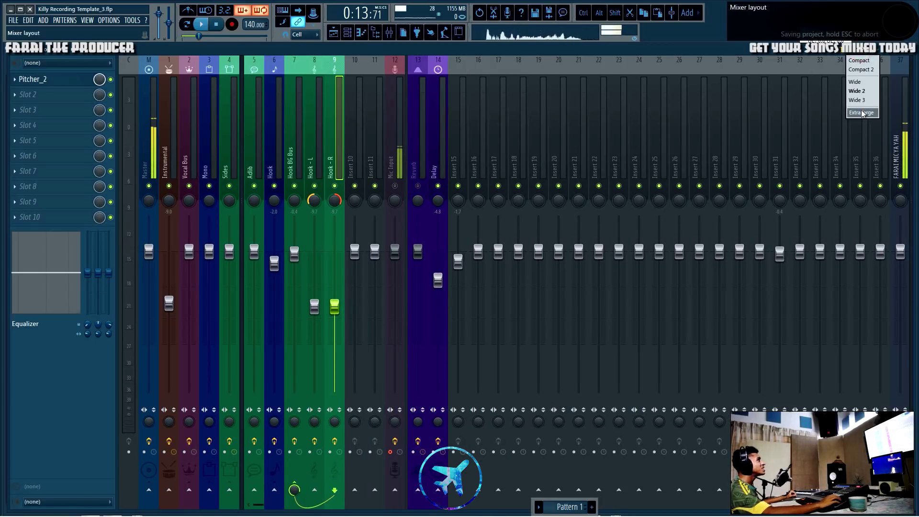
{"action": "left_click", "coordinate": [860, 111]}
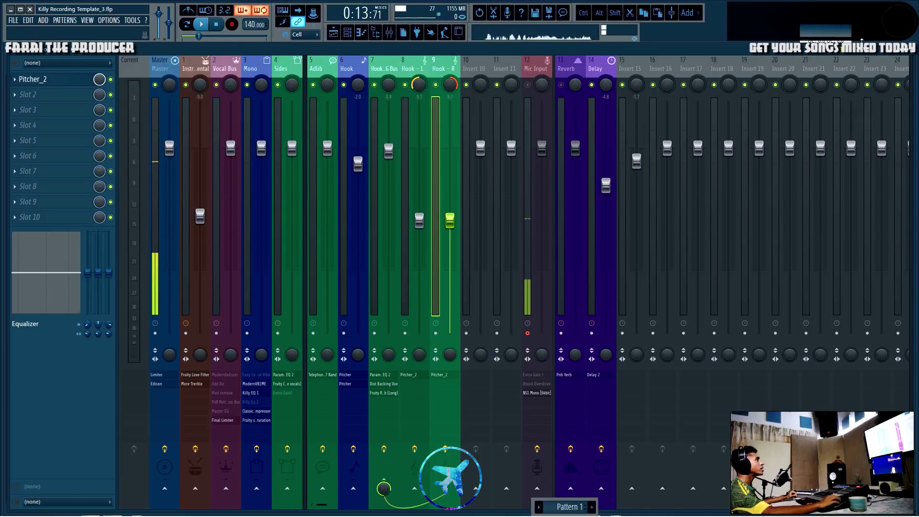
{"action": "left_click", "coordinate": [849, 61]}
{"action": "left_click", "coordinate": [869, 94]}
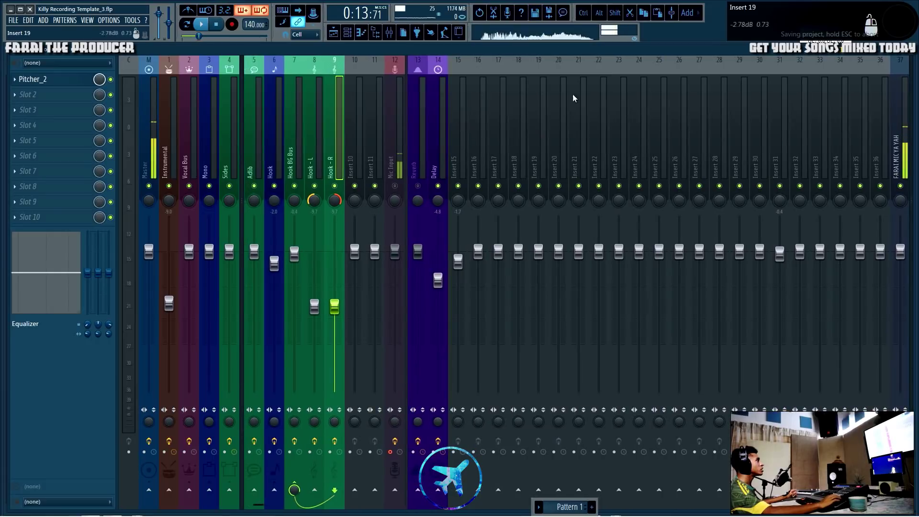
Fine-tune the Hook - R volume to about -10 dB in the Extra large mixer layout, and restore the Wide 2 layout
{"action": "left_click", "coordinate": [859, 60]}
{"action": "left_click", "coordinate": [861, 112]}
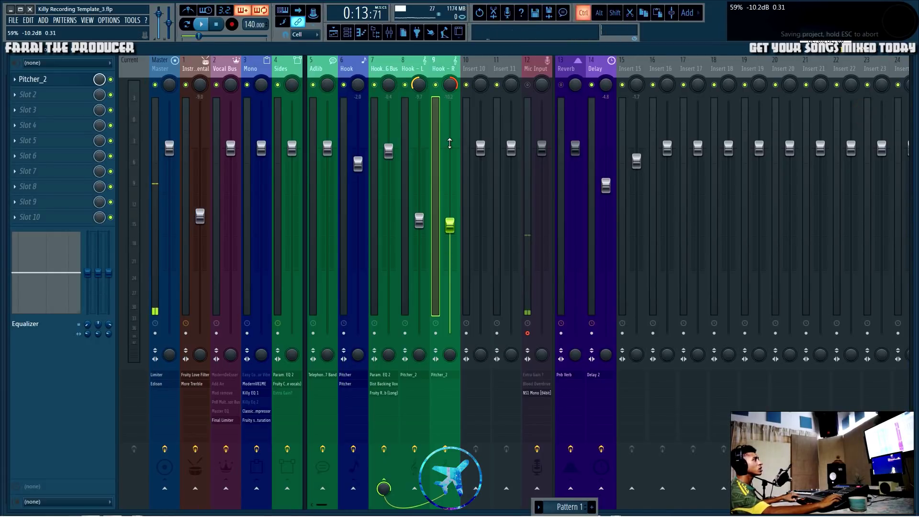
{"action": "key", "text": "ctrl+z"}
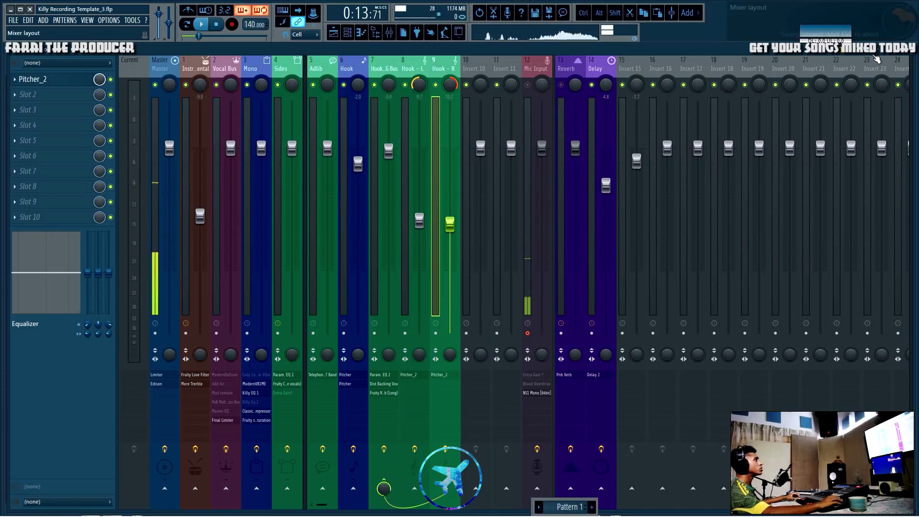
{"action": "left_click", "coordinate": [861, 50]}
{"action": "left_click", "coordinate": [870, 91]}
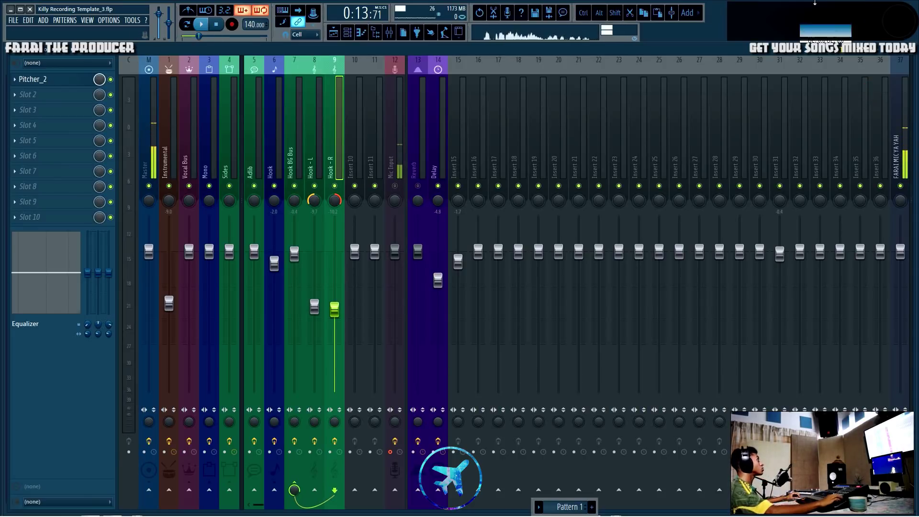
Show the playlist and briefly play the song from bar 17
{"action": "left_click", "coordinate": [334, 32]}
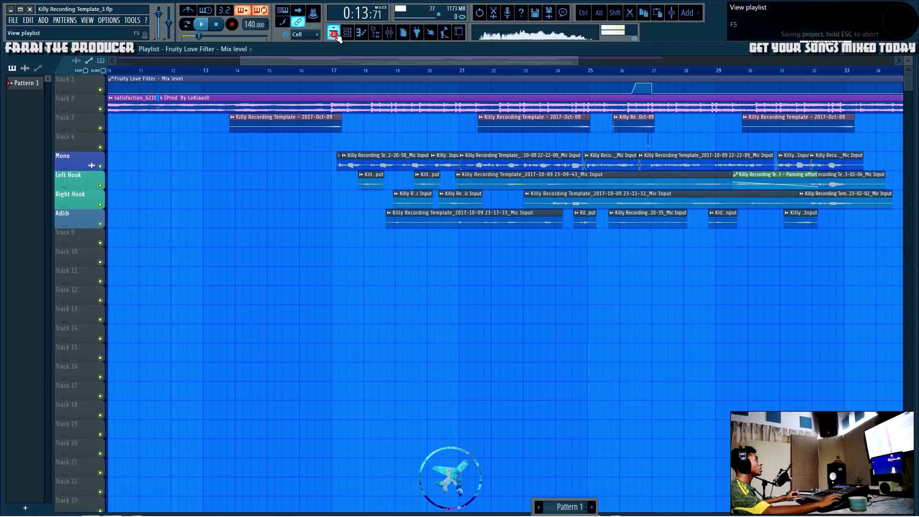
{"action": "left_click", "coordinate": [237, 70]}
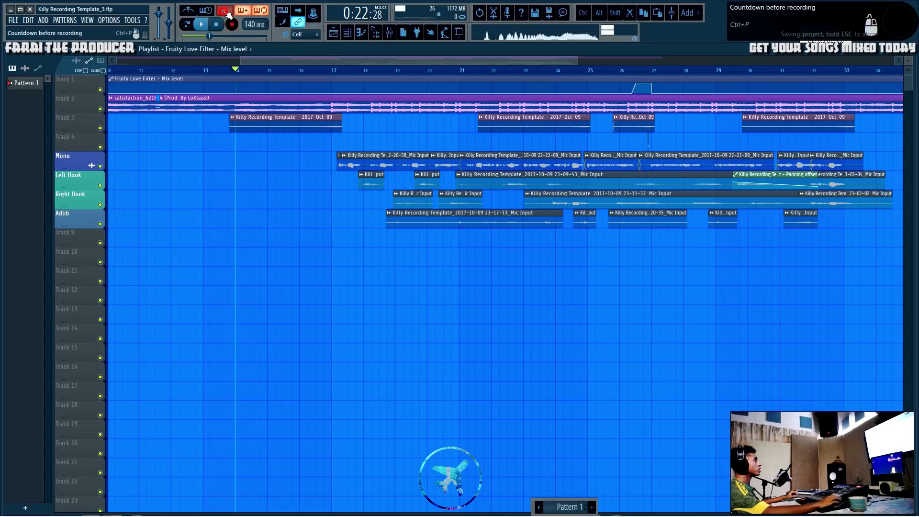
{"action": "left_click", "coordinate": [333, 71]}
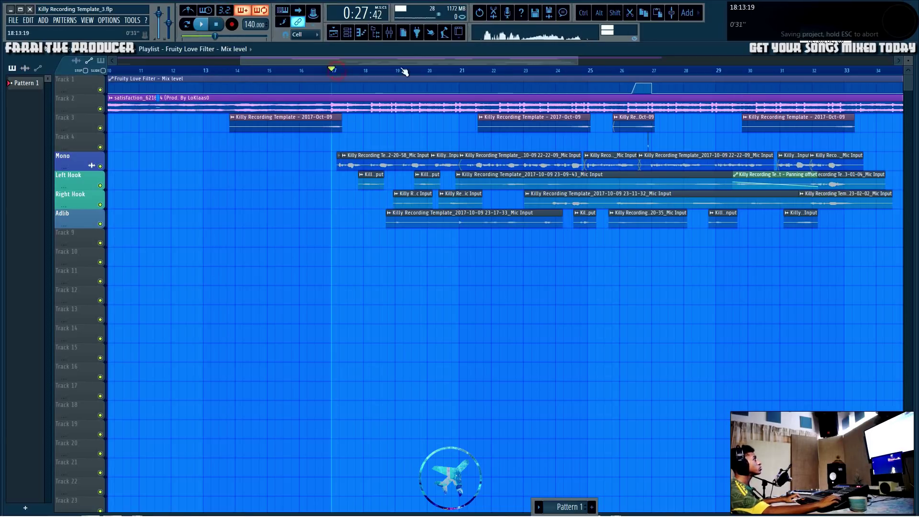
{"action": "key", "text": "space"}
{"action": "key", "text": "space"}
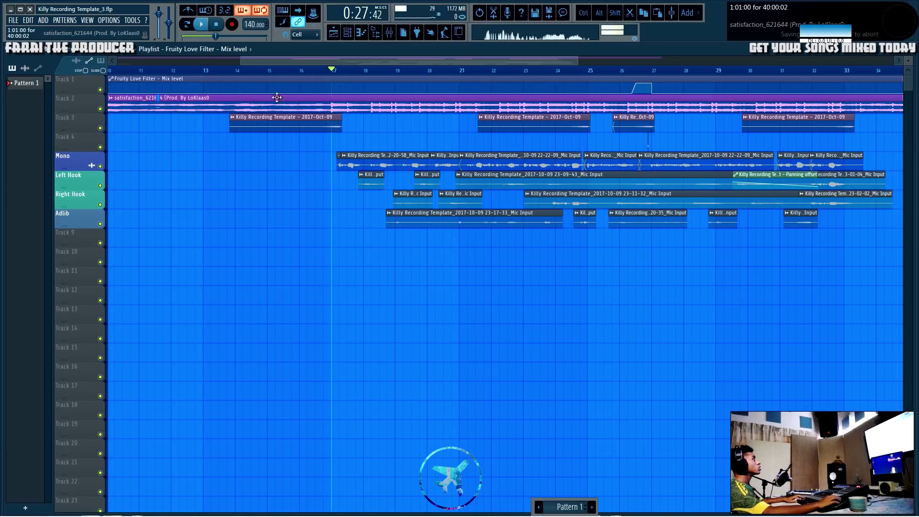
Enable the countdown before recording, arm recording and record a short mic take from bar 15
{"action": "left_click", "coordinate": [274, 72]}
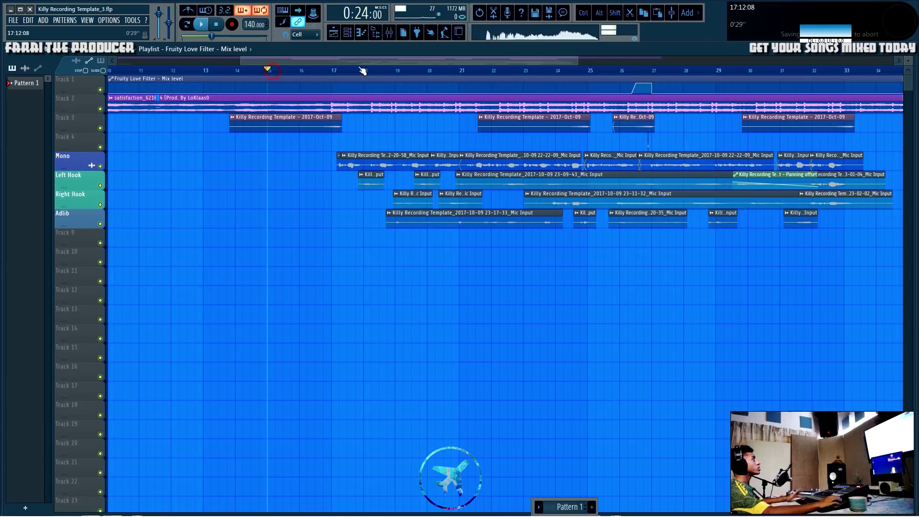
{"action": "left_click", "coordinate": [224, 10]}
{"action": "left_click", "coordinate": [232, 24]}
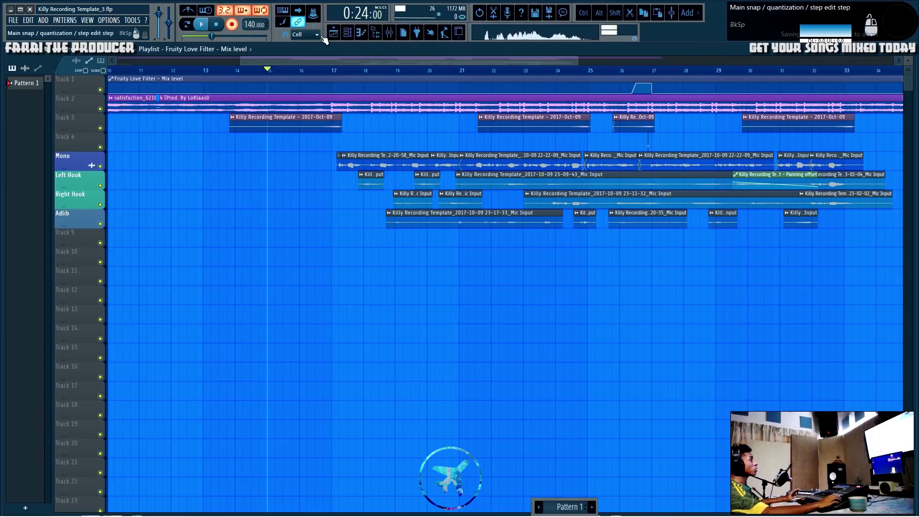
{"action": "key", "text": "space"}
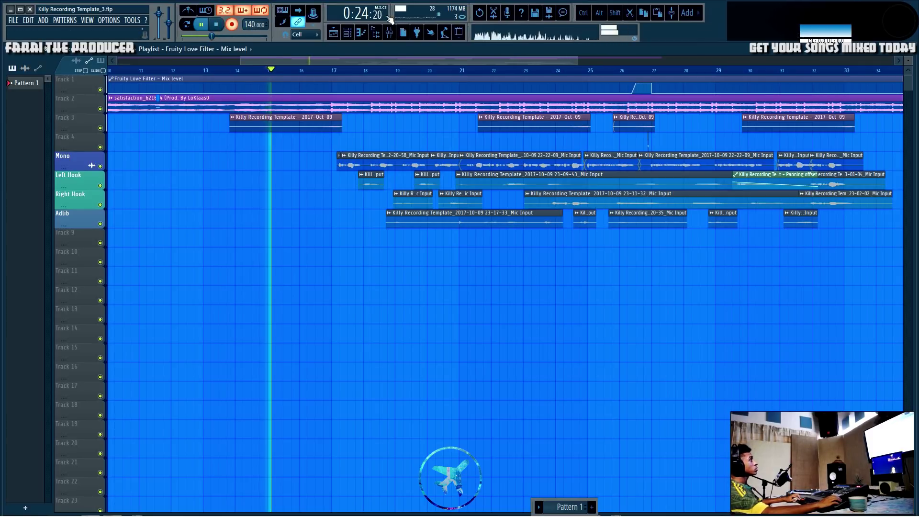
{"action": "key", "text": "space"}
Undo the last mic recording and delete its audio file
{"action": "key", "text": "ctrl+z"}
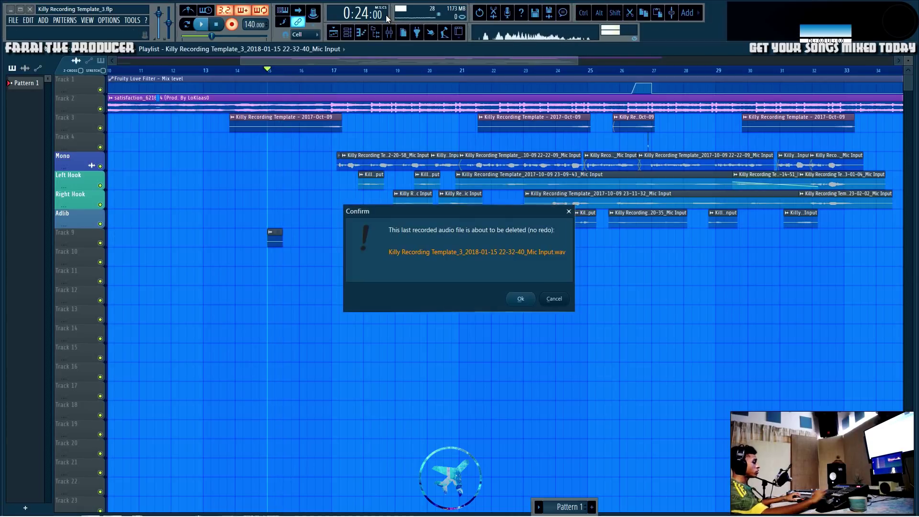
{"action": "key", "text": "Return"}
{"action": "left_click", "coordinate": [224, 10]}
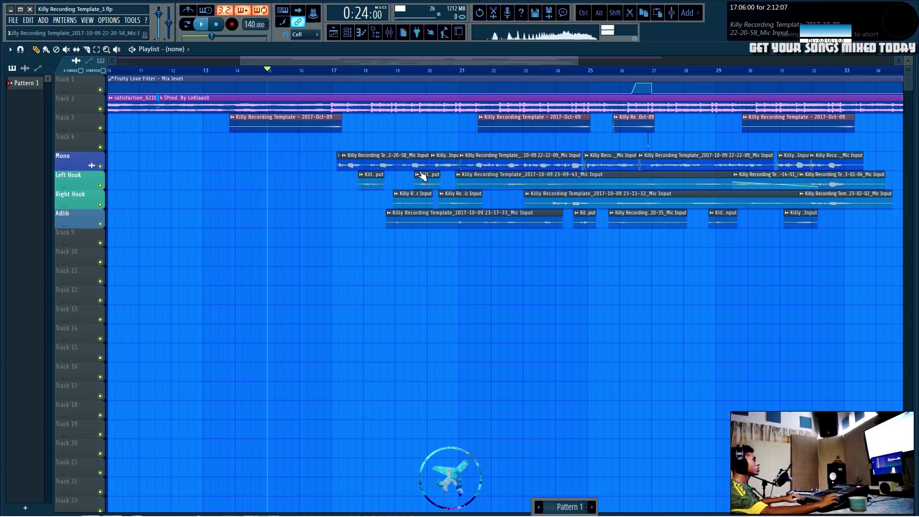
Solo the Mono track and enlarge its vocal waveform around bars 19 to 20 in the playlist
{"action": "scroll", "coordinate": [410, 159], "scroll_direction": "up", "scroll_amount": 10, "text": "ctrl"}
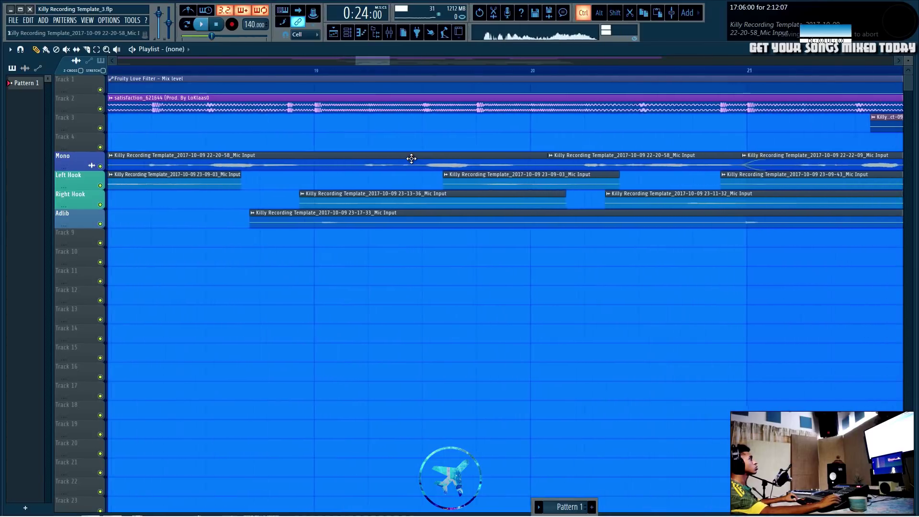
{"action": "right_click", "coordinate": [100, 166]}
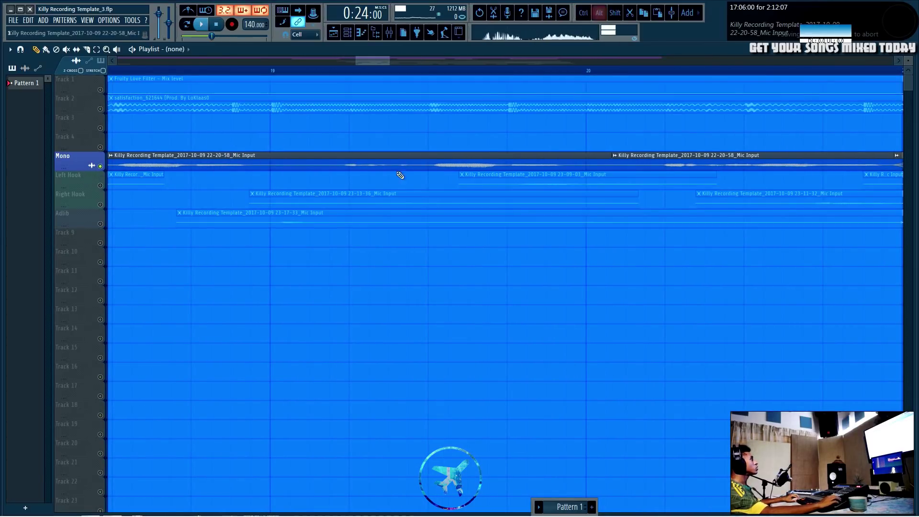
{"action": "scroll", "coordinate": [415, 175], "scroll_direction": "up", "scroll_amount": 2, "text": "alt"}
{"action": "scroll", "coordinate": [415, 175], "scroll_direction": "up", "scroll_amount": 2, "text": "alt"}
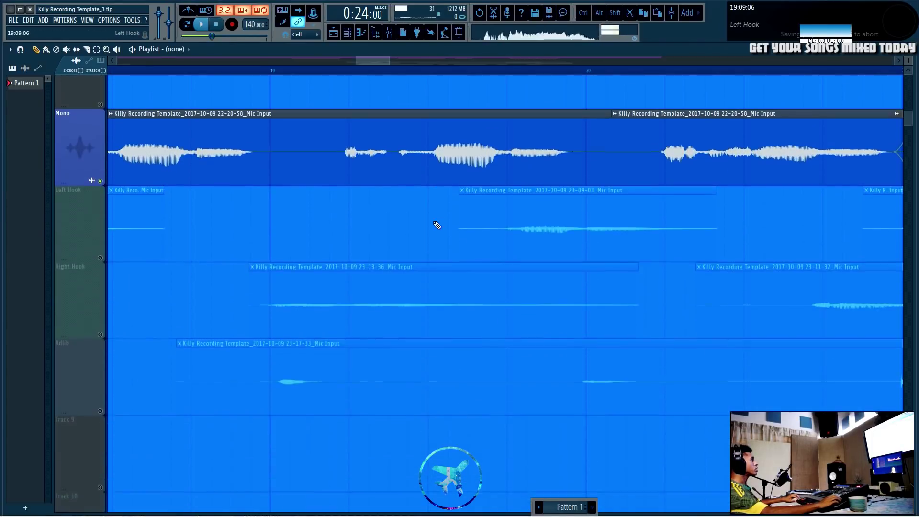
{"action": "scroll", "coordinate": [369, 164], "scroll_direction": "up", "scroll_amount": 3}
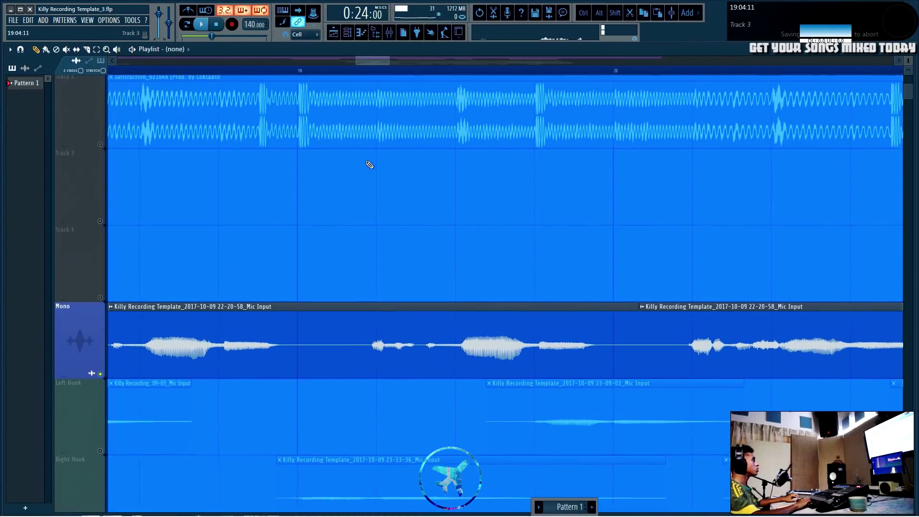
{"action": "scroll", "coordinate": [369, 165], "scroll_direction": "down", "scroll_amount": 1}
{"action": "scroll", "coordinate": [369, 165], "scroll_direction": "up", "scroll_amount": 2}
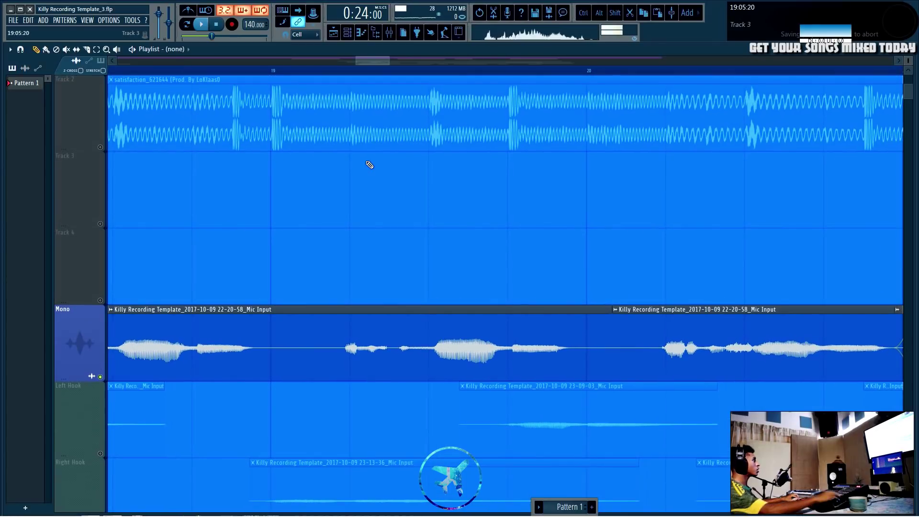
Briefly play the soloed Mono vocal from shortly after bar 19
{"action": "left_click", "coordinate": [340, 72]}
{"action": "key", "text": "space"}
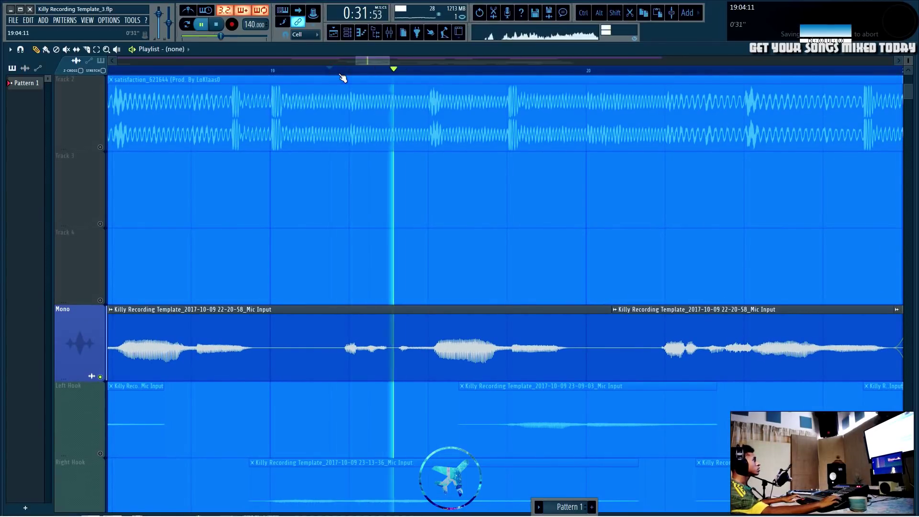
{"action": "left_click", "coordinate": [340, 73]}
{"action": "key", "text": "space"}
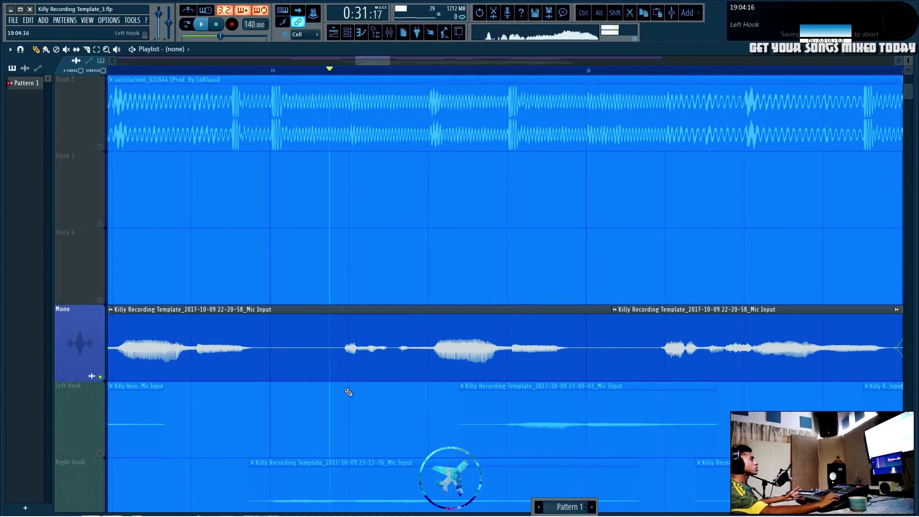
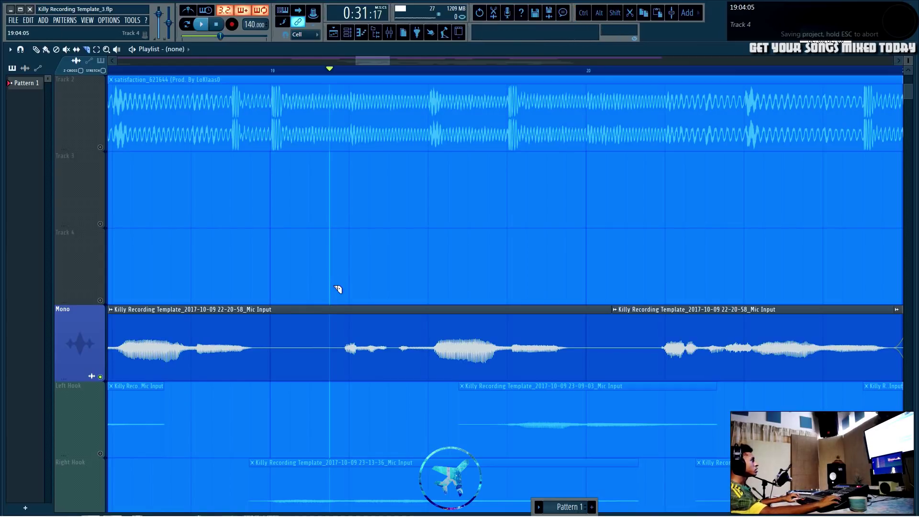
Slice the Mono clip around the short vocal sound just after bar 19 and delete the cut-out piece
{"action": "key", "text": "alt"}
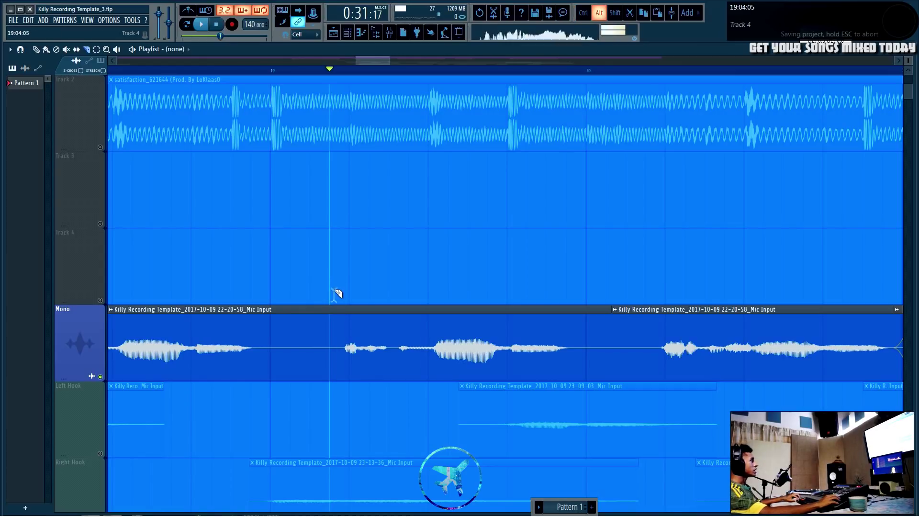
{"action": "left_click_drag", "start_coordinate": [347, 303], "coordinate": [347, 405]}
{"action": "left_click_drag", "start_coordinate": [391, 301], "coordinate": [386, 426]}
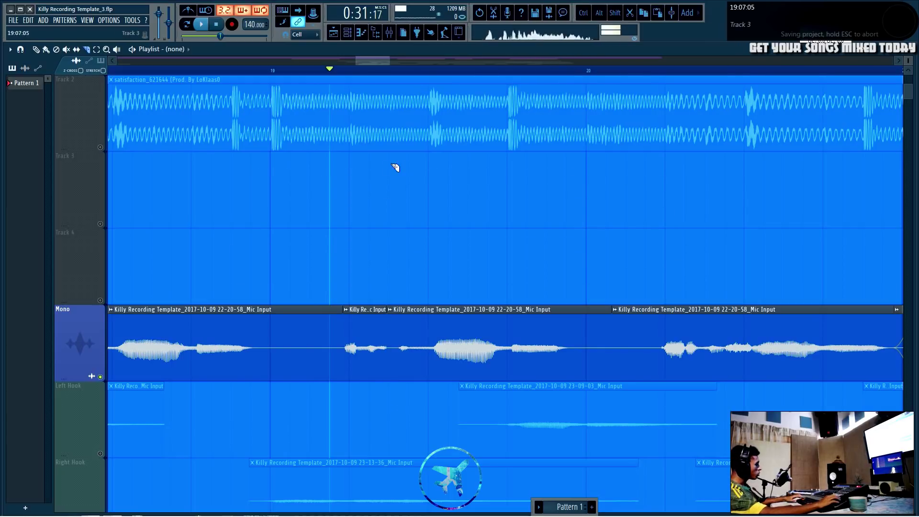
{"action": "left_click", "coordinate": [36, 50]}
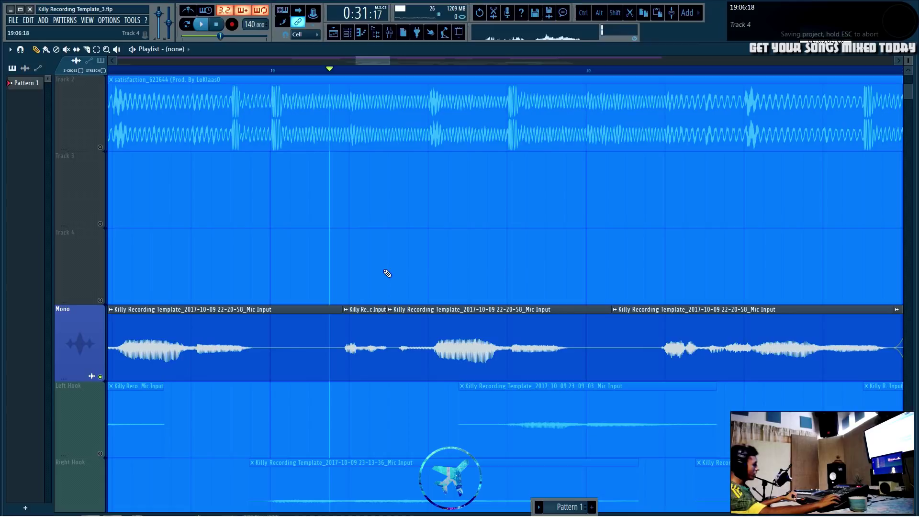
{"action": "mouse_move", "coordinate": [381, 229]}
{"action": "left_mouse_down"}
{"action": "mouse_move", "coordinate": [376, 348]}
{"action": "mouse_move", "coordinate": [376, 316]}
{"action": "left_mouse_up"}
{"action": "key", "text": "Delete"}
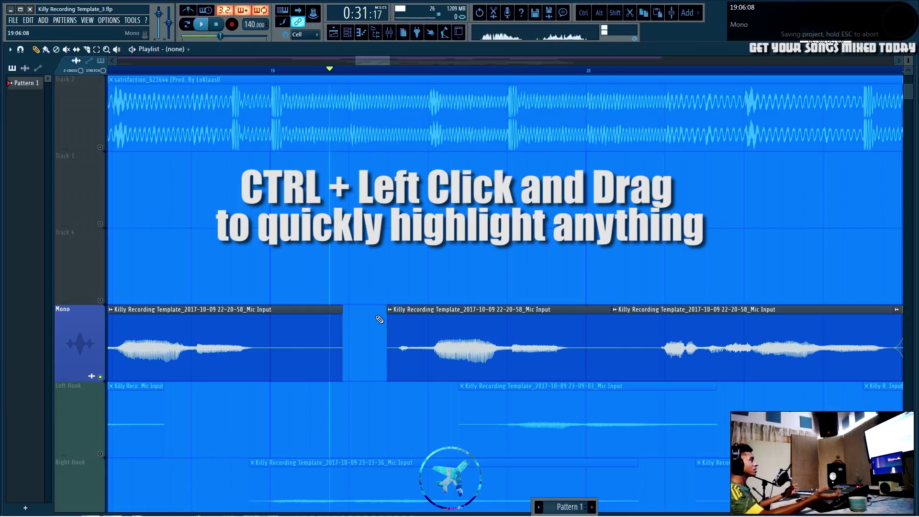
Undo the deletion and both slices in the Mono clip
{"action": "key", "text": "ctrl+z"}
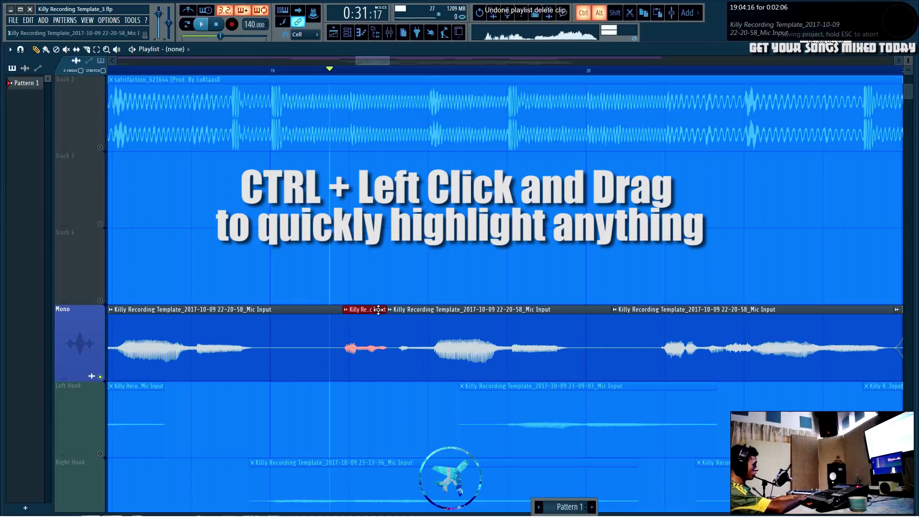
{"action": "key", "text": "ctrl+z"}
{"action": "key", "text": "ctrl+z"}
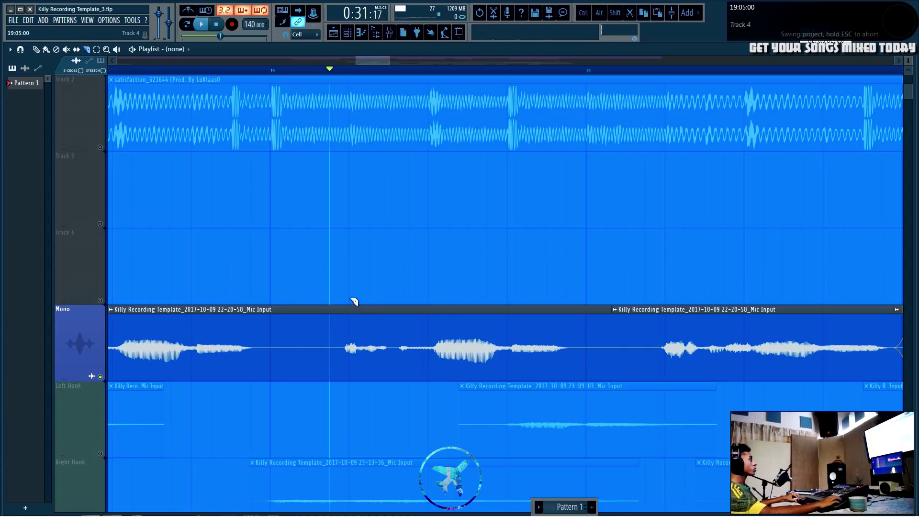
Cut the same short vocal sound on the Mono track more precisely at a closer zoom, select the piece and delete it
{"action": "left_click_drag", "start_coordinate": [349, 347], "coordinate": [328, 397]}
{"action": "scroll", "coordinate": [352, 273], "scroll_direction": "up", "scroll_amount": 4}
{"action": "scroll", "coordinate": [356, 274], "scroll_direction": "up", "scroll_amount": 2}
{"action": "left_click_drag", "start_coordinate": [545, 275], "coordinate": [527, 400]}
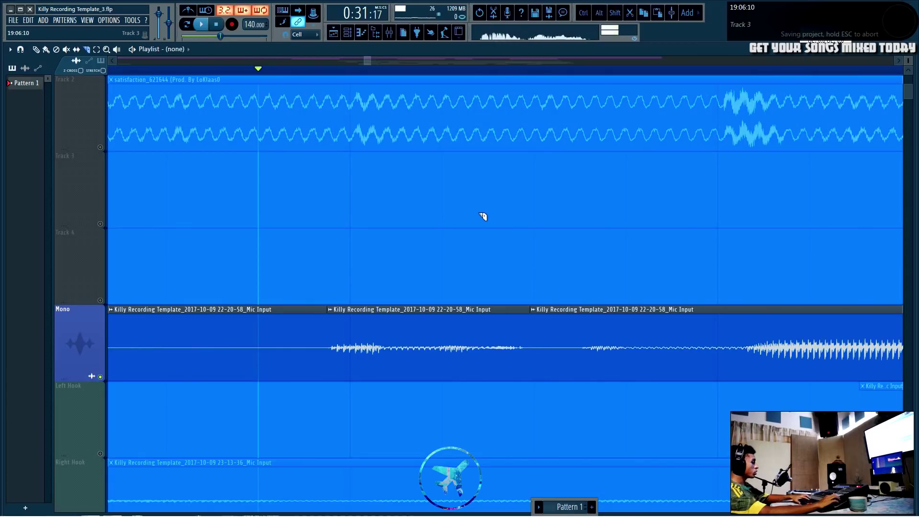
{"action": "left_click", "coordinate": [467, 260], "text": "ctrl"}
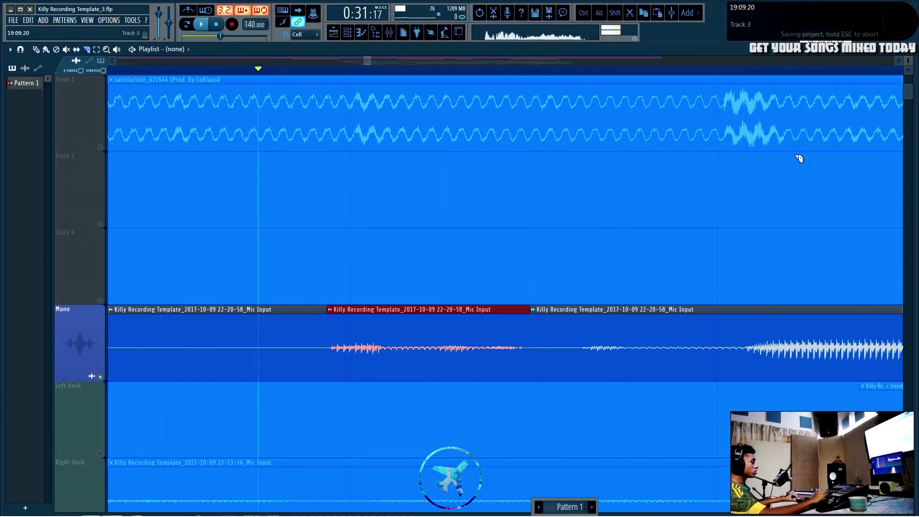
{"action": "left_click_drag", "start_coordinate": [455, 234], "coordinate": [410, 318]}
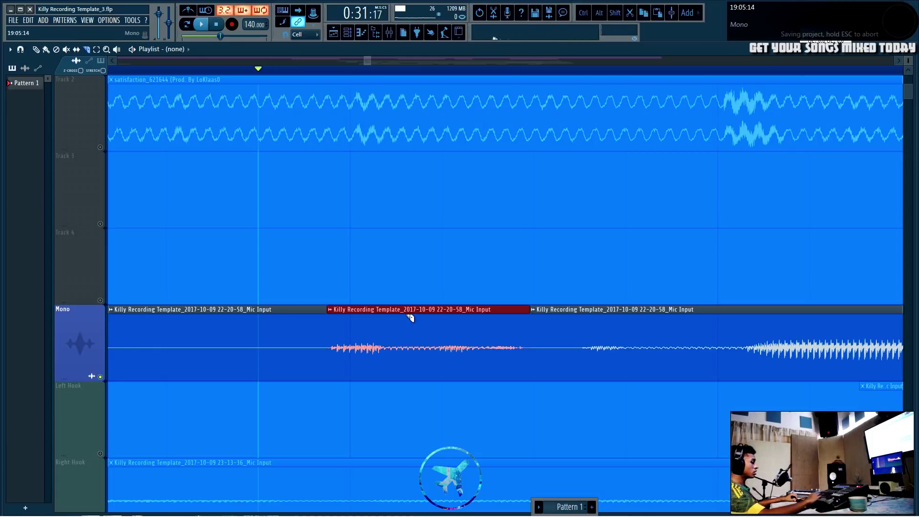
{"action": "key", "text": "Delete"}
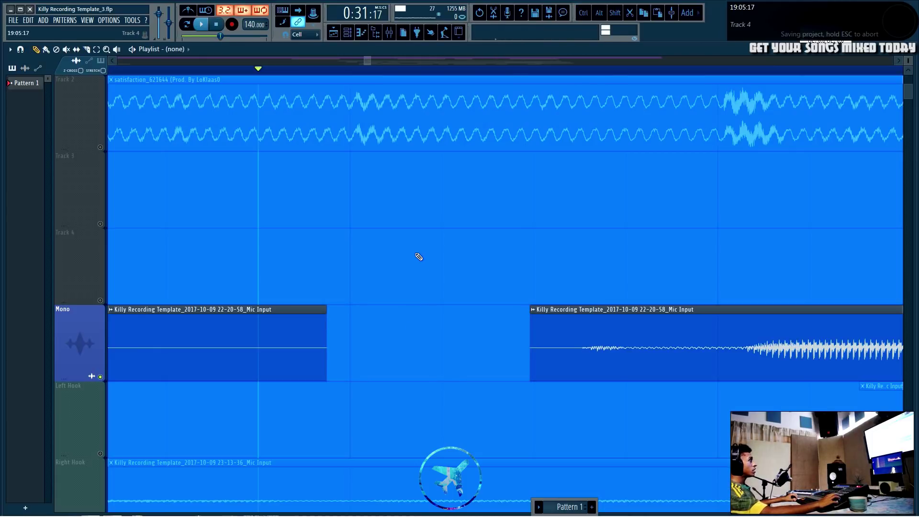
Undo the precise cut and deletion on the Mono track
{"action": "key", "text": "ctrl+z"}
{"action": "key", "text": "ctrl+z"}
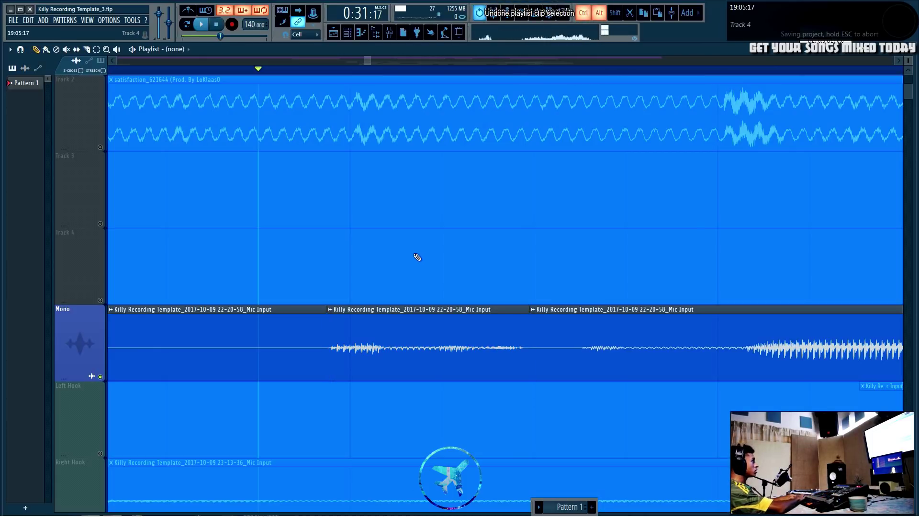
{"action": "key", "text": "ctrl+z"}
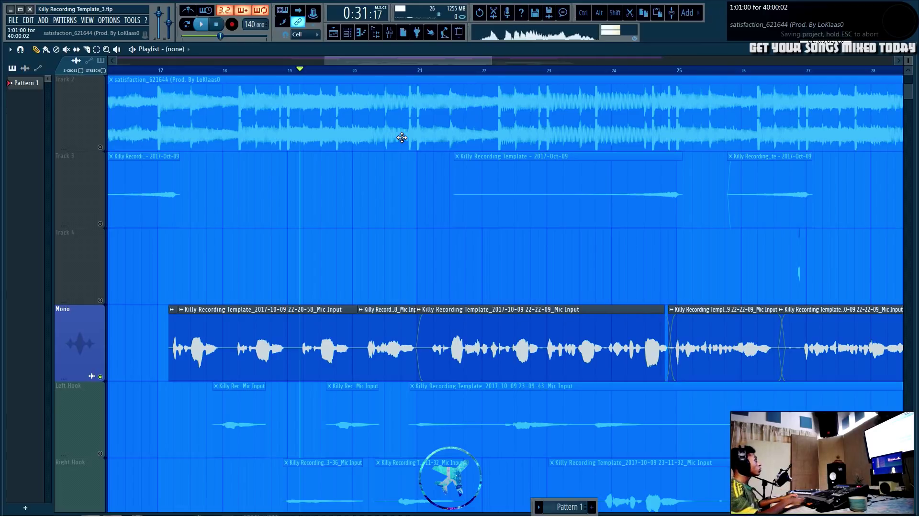
Copy the Mono vocal clip that starts in bar 17 to Track 4 and switch all playlist tracks back on
{"action": "left_click", "coordinate": [234, 333]}
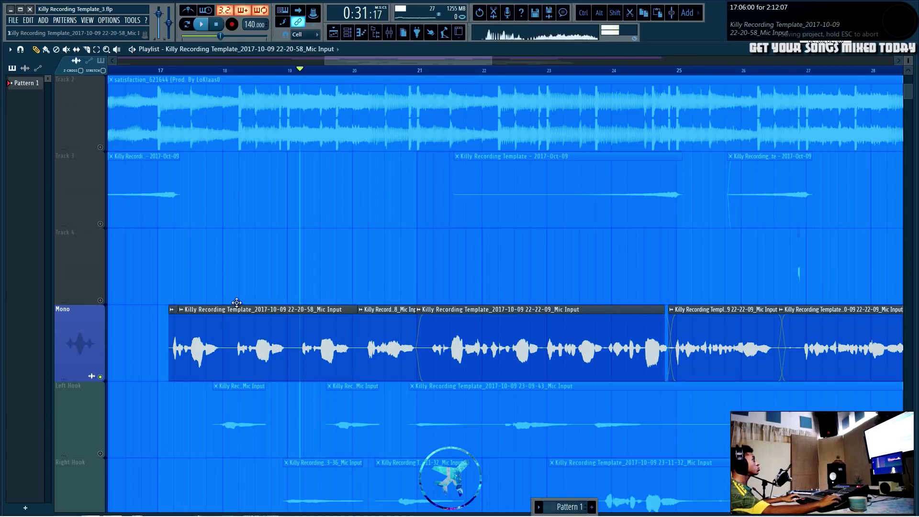
{"action": "left_click_drag", "start_coordinate": [234, 277], "coordinate": [234, 250]}
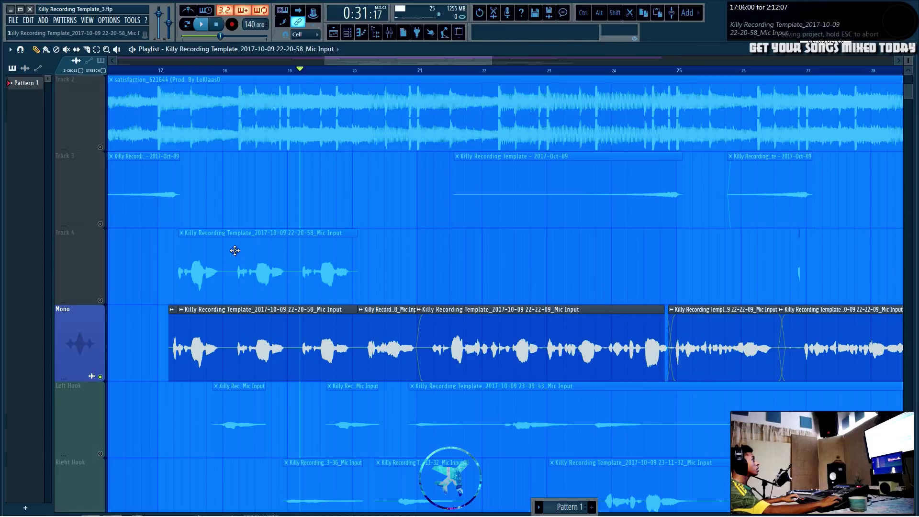
{"action": "left_click", "coordinate": [100, 300]}
{"action": "left_click", "coordinate": [100, 299]}
{"action": "left_click", "coordinate": [100, 300]}
{"action": "right_click", "coordinate": [100, 300]}
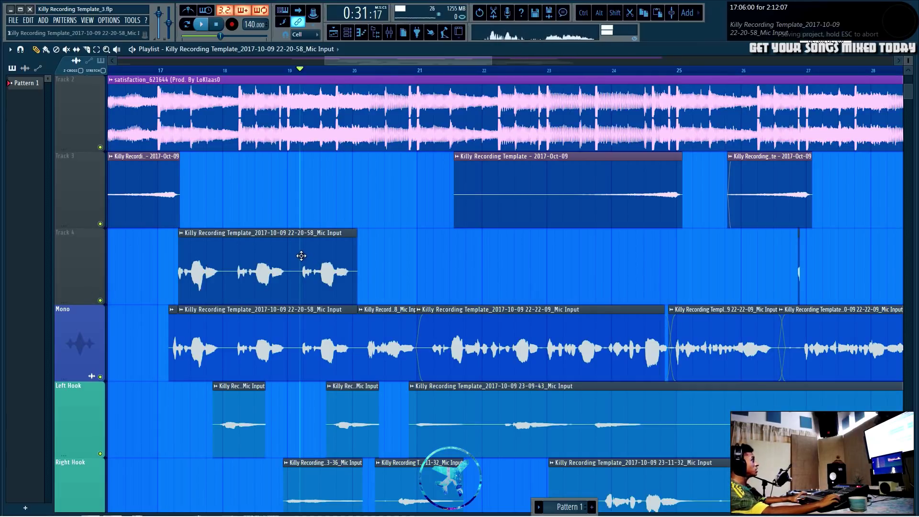
Mute the copied vocal clip on Track 4 and undo a trial move of it
{"action": "left_click", "coordinate": [66, 50]}
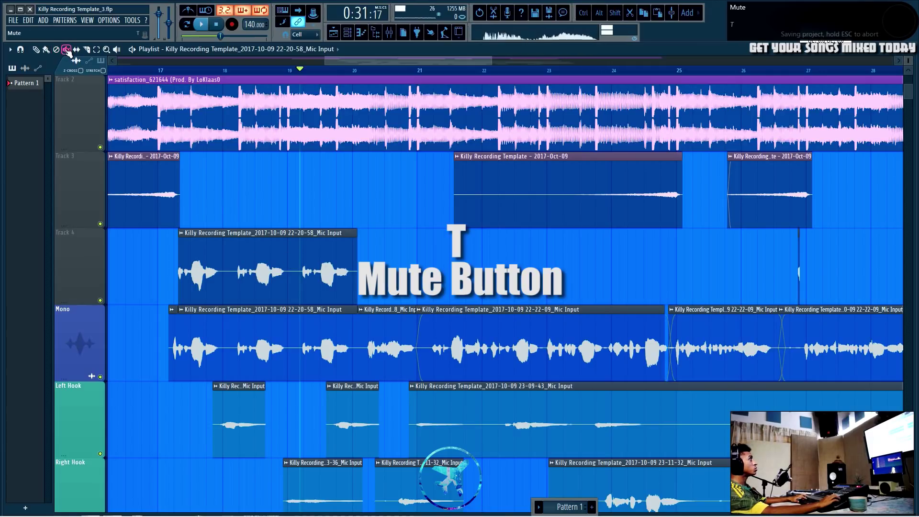
{"action": "left_click", "coordinate": [268, 272]}
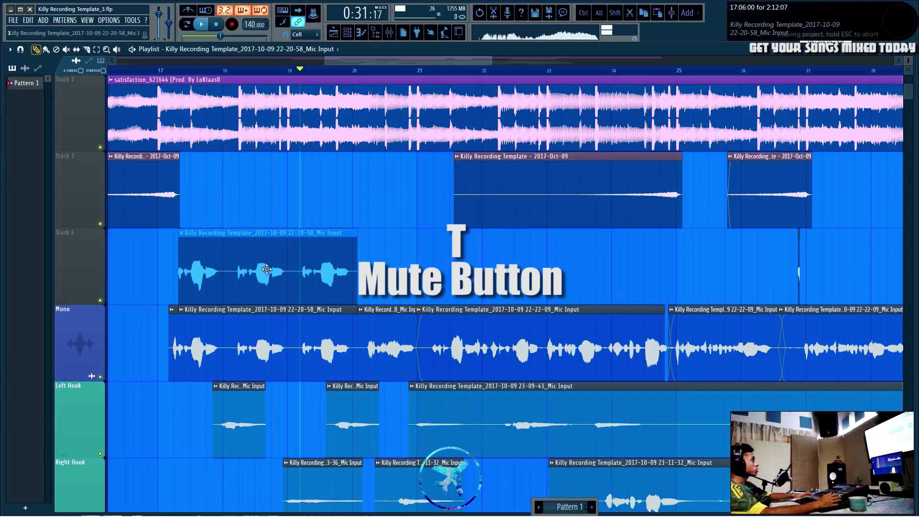
{"action": "left_click", "coordinate": [259, 300]}
{"action": "left_click_drag", "start_coordinate": [259, 300], "coordinate": [263, 266]}
{"action": "key", "text": "ctrl+z"}
{"action": "key", "text": "ctrl+z"}
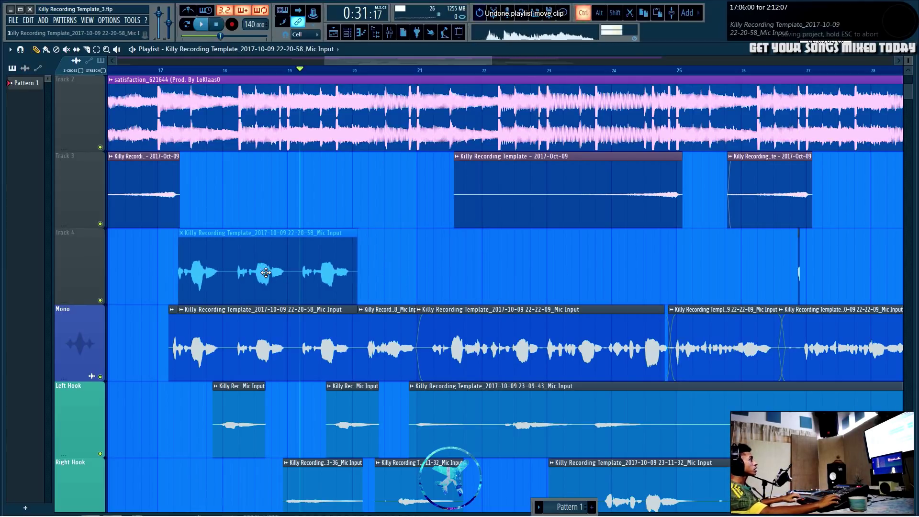
Try shifting the muted Track 4 clip slightly later, free of the grid, and undo the move
{"action": "scroll", "coordinate": [222, 73], "scroll_direction": "up", "scroll_amount": 8}
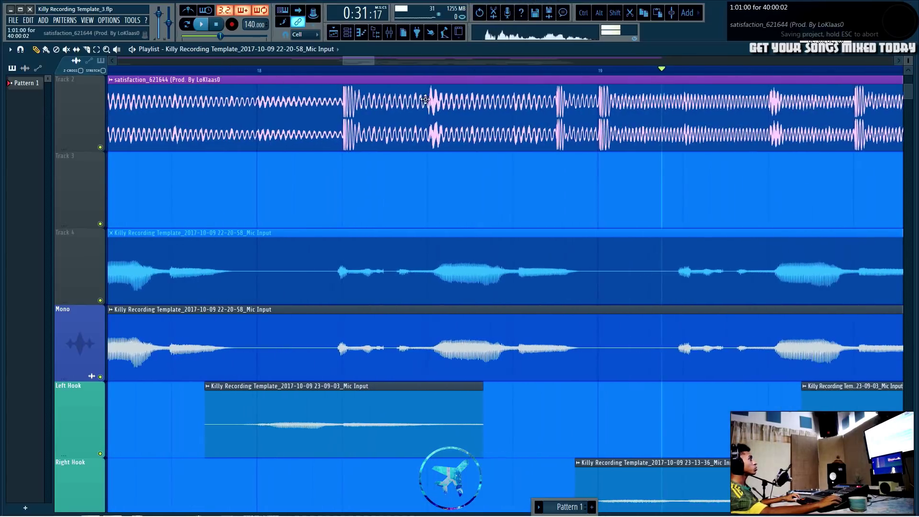
{"action": "scroll", "coordinate": [348, 75], "scroll_direction": "up", "scroll_amount": 2}
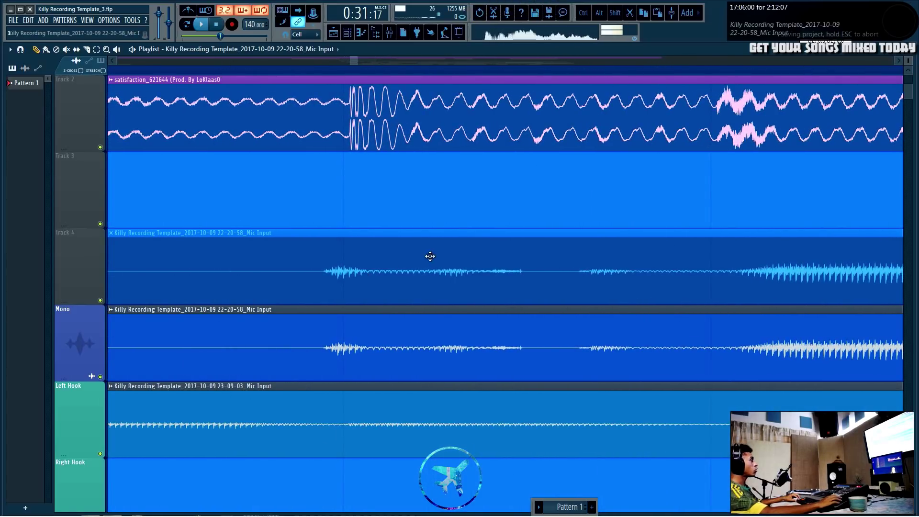
{"action": "key", "text": "alt"}
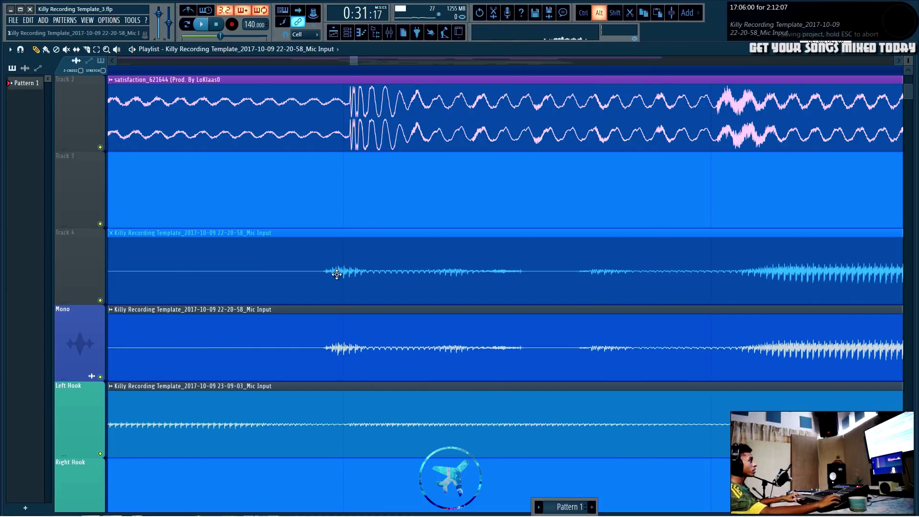
{"action": "left_click_drag", "start_coordinate": [340, 276], "coordinate": [385, 276]}
{"action": "key", "text": "ctrl+z"}
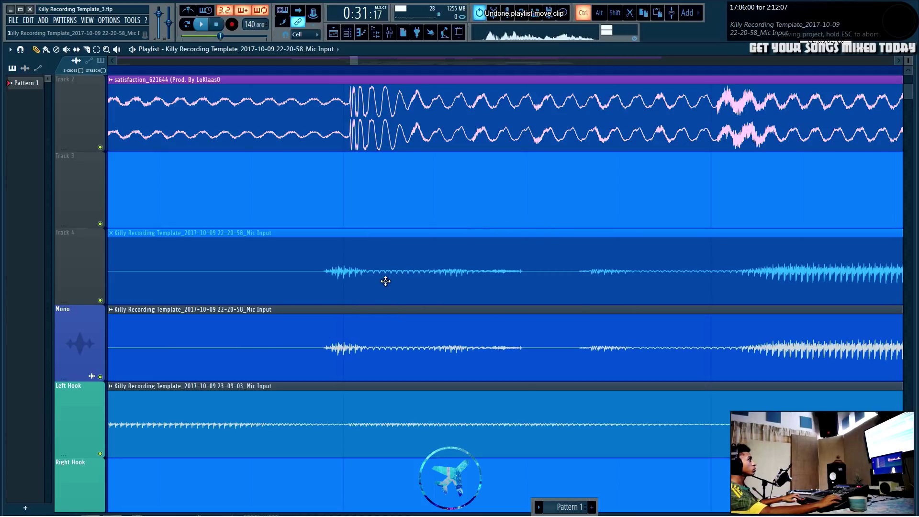
Try further small shifts of the Track 4 clip against the Mono vocal, undoing the moves
{"action": "mouse_move", "coordinate": [338, 269]}
{"action": "left_mouse_down"}
{"action": "mouse_move", "coordinate": [273, 270]}
{"action": "mouse_move", "coordinate": [339, 278]}
{"action": "left_mouse_up"}
{"action": "key", "text": "ctrl+z"}
{"action": "scroll", "coordinate": [268, 263], "scroll_direction": "up", "scroll_amount": 5}
{"action": "key", "text": "ctrl+z"}
{"action": "left_click_drag", "start_coordinate": [297, 254], "coordinate": [332, 273]}
{"action": "key", "text": "ctrl+z"}
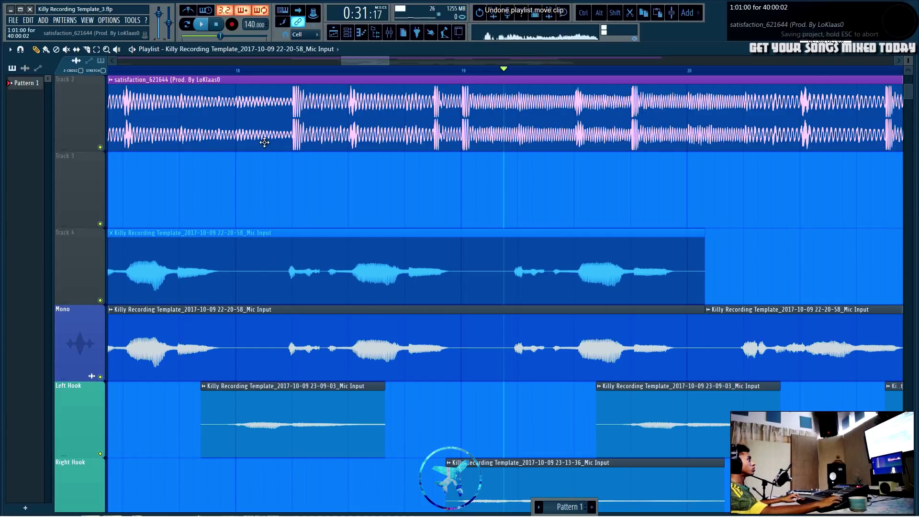
{"action": "scroll", "coordinate": [297, 264], "scroll_direction": "up", "scroll_amount": 5}
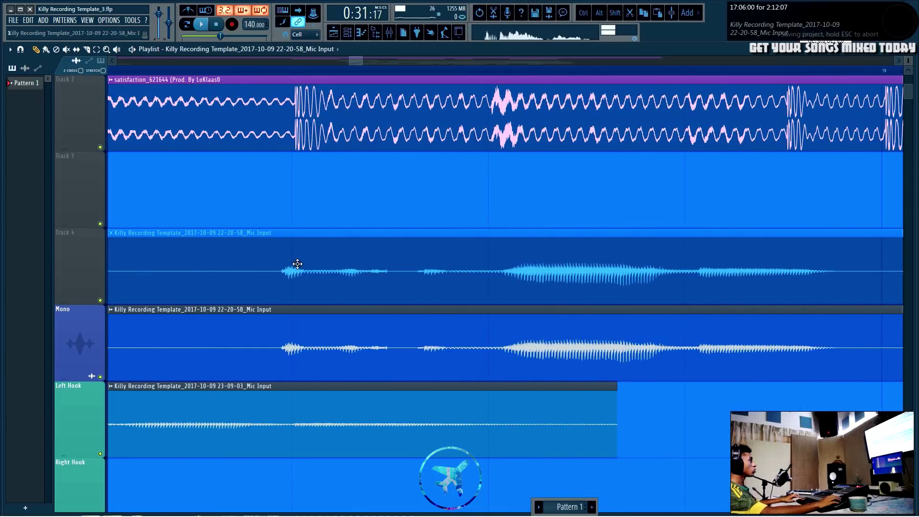
{"action": "mouse_move", "coordinate": [297, 263]}
{"action": "left_mouse_down"}
{"action": "mouse_move", "coordinate": [304, 282]}
{"action": "mouse_move", "coordinate": [347, 262]}
{"action": "mouse_move", "coordinate": [330, 199]}
{"action": "left_mouse_up"}
Show the whole song arrangement from bar 1 with all vocal tracks in view, and briefly toggle the mixer
{"action": "scroll", "coordinate": [306, 77], "scroll_direction": "down", "scroll_amount": 6}
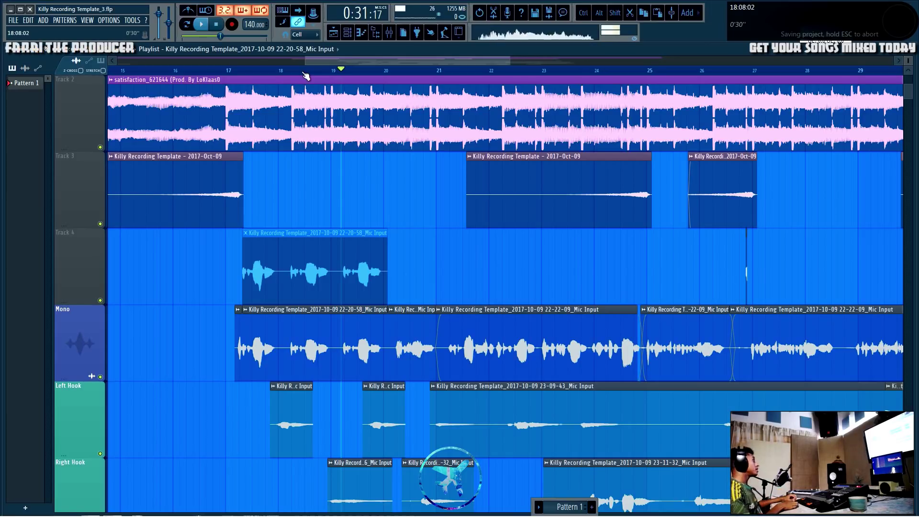
{"action": "scroll", "coordinate": [306, 75], "scroll_direction": "down", "scroll_amount": 5}
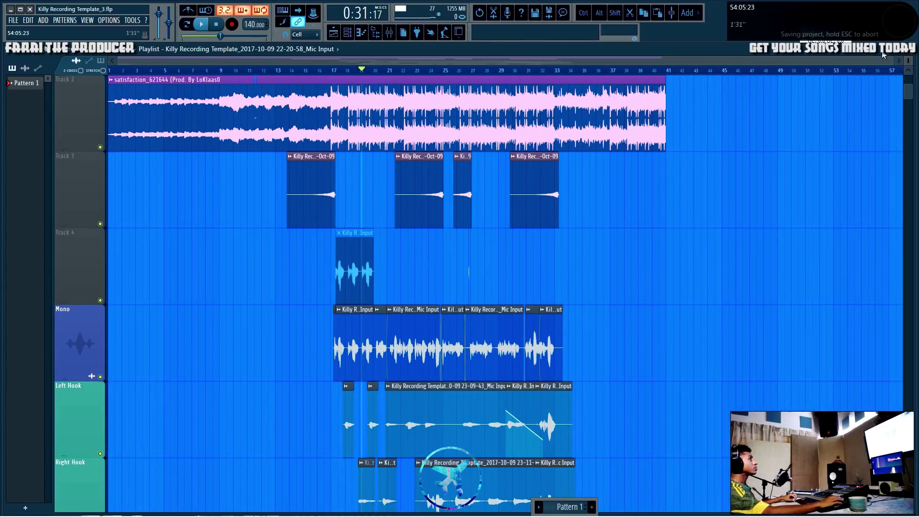
{"action": "scroll", "coordinate": [737, 244], "scroll_direction": "down", "scroll_amount": 3}
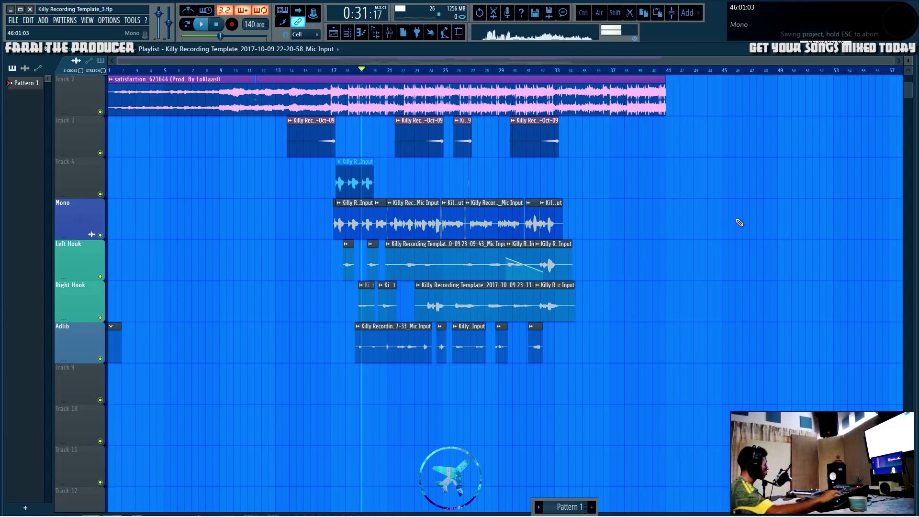
{"action": "scroll", "coordinate": [734, 211], "scroll_direction": "down", "scroll_amount": 2}
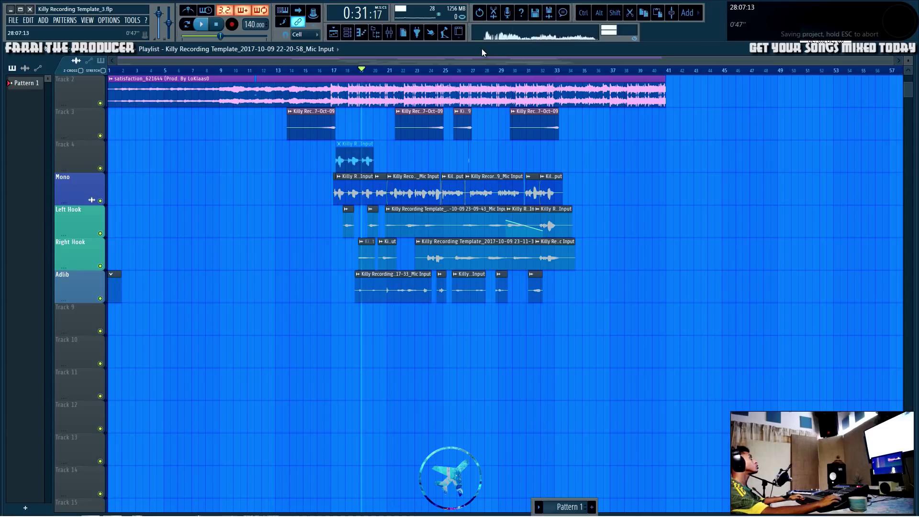
{"action": "left_click", "coordinate": [388, 32]}
{"action": "left_click", "coordinate": [389, 32]}
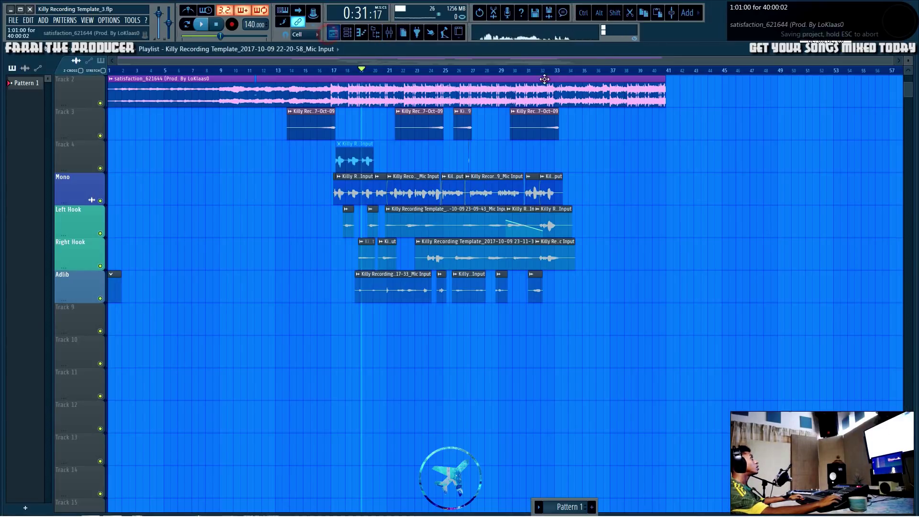